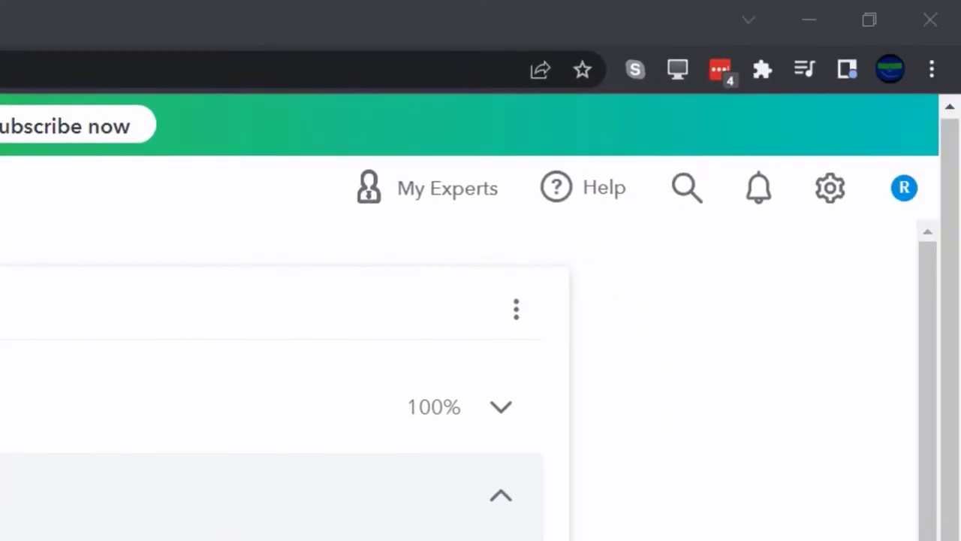
# Zoom the QuickBooks home page in Chrome from 100% to 125%.
pyautogui.hotkey('ctrl', '+')
pyautogui.hotkey('ctrl', '+')
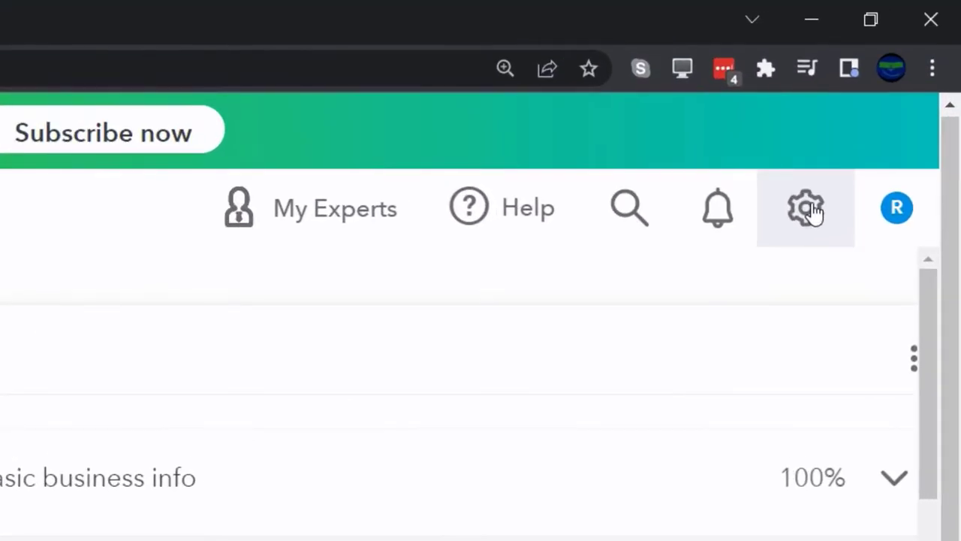
pyautogui.click(814, 213)
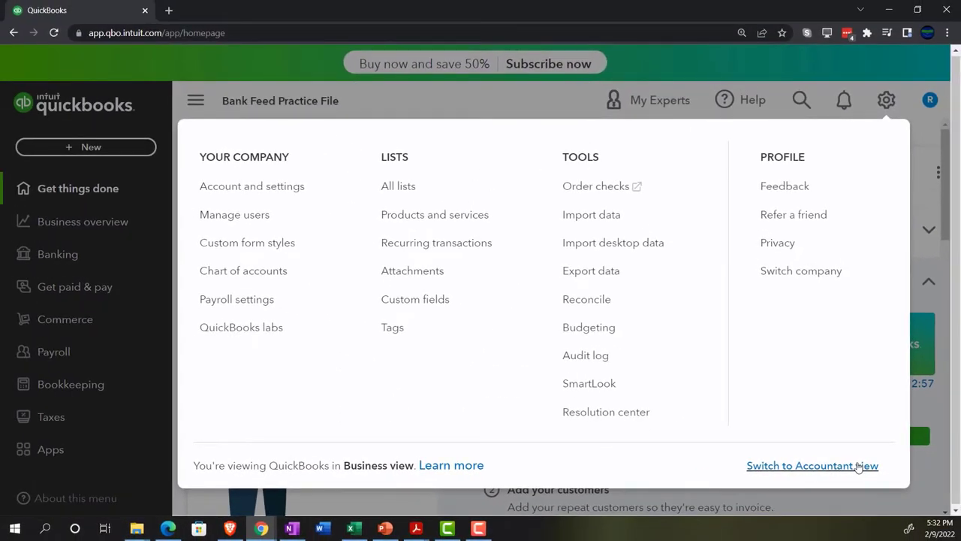
pyautogui.click(169, 529)
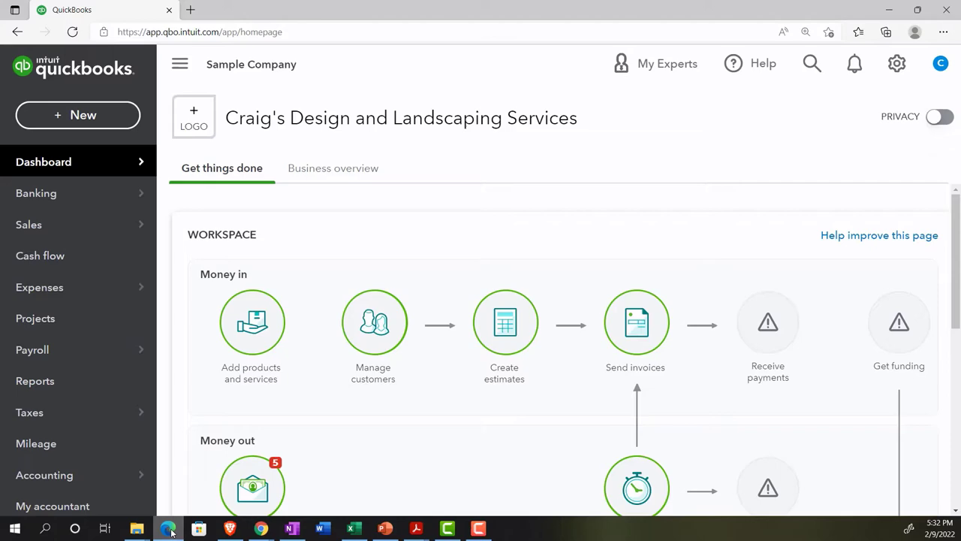
pyautogui.click(169, 528)
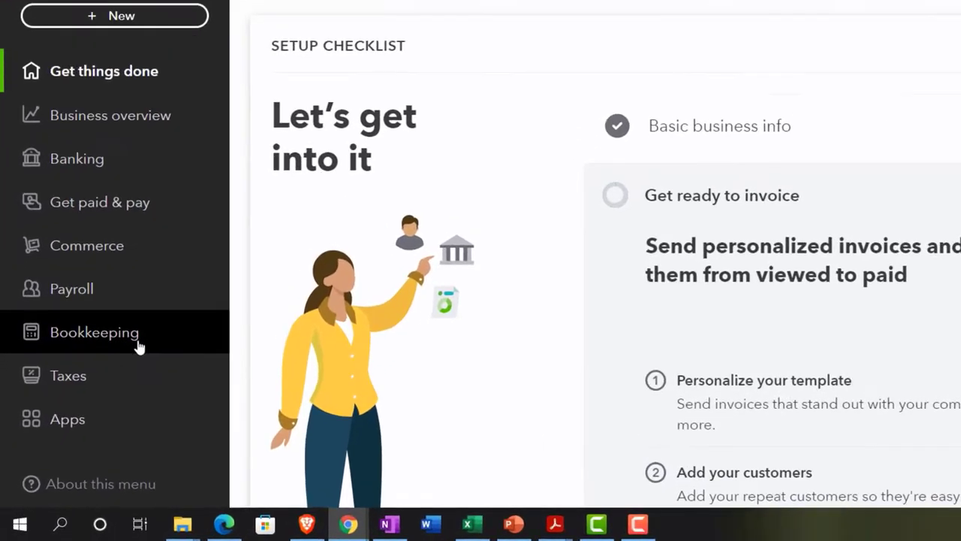
# Go to the Banking page and scroll to the Connect account and Upload transactions buttons.
pyautogui.click(141, 339)
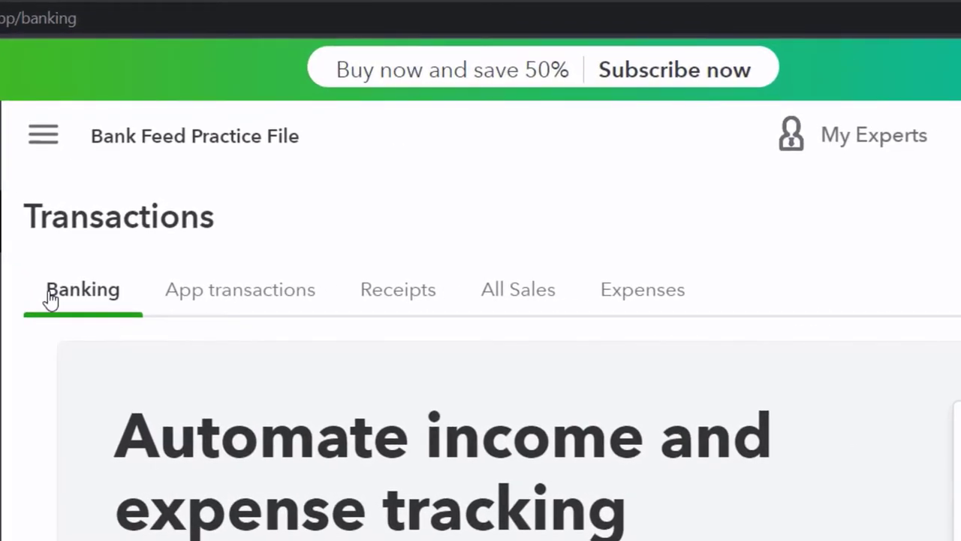
pyautogui.scroll(-5, 157, 446)
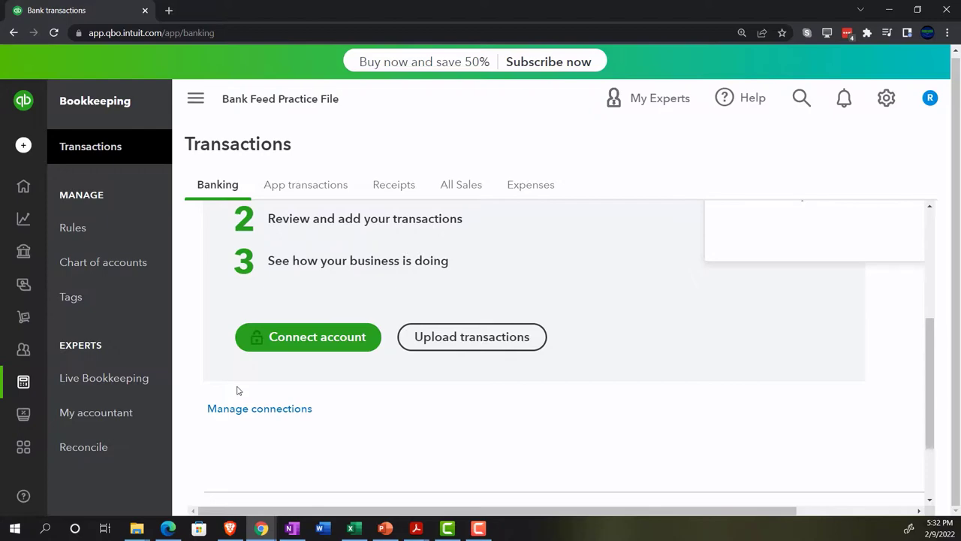
pyautogui.click(255, 391)
# Minimize Chrome and File Explorer, then open the Checking1 CSV from the desktop.
pyautogui.click(888, 12)
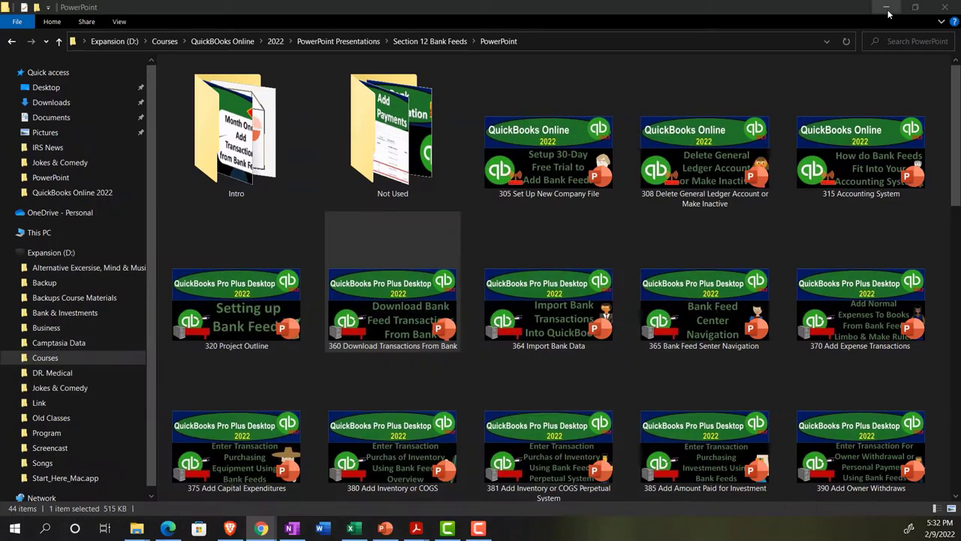
pyautogui.click(889, 12)
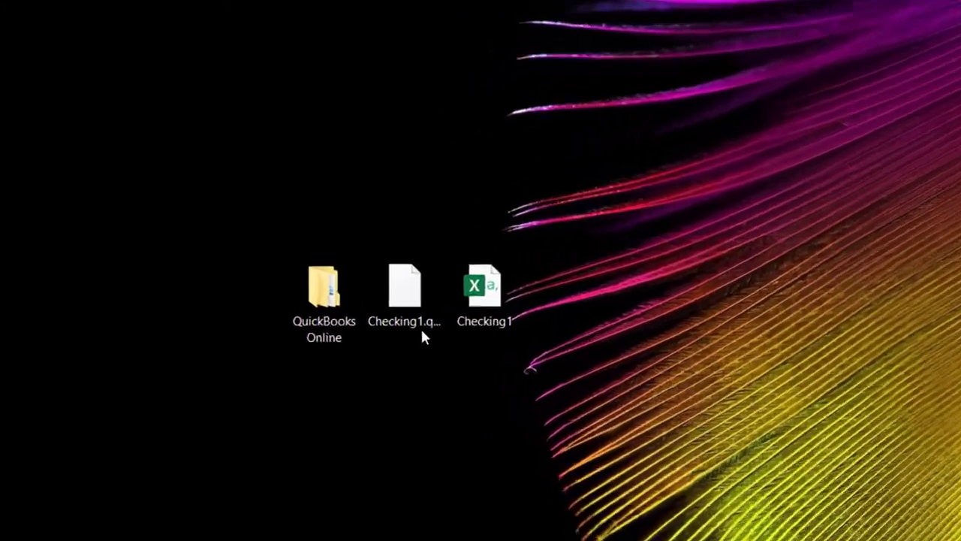
pyautogui.click(375, 276)
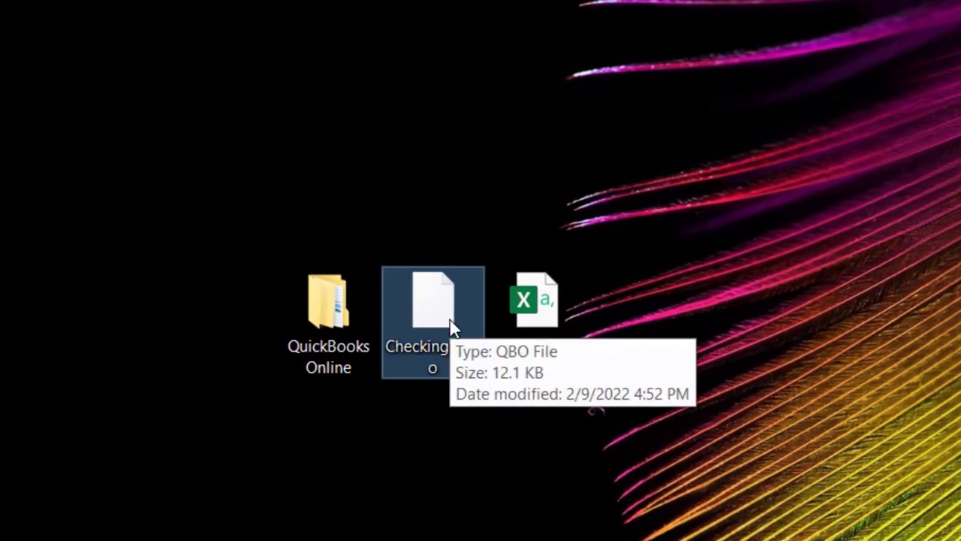
pyautogui.moveTo(451, 385)
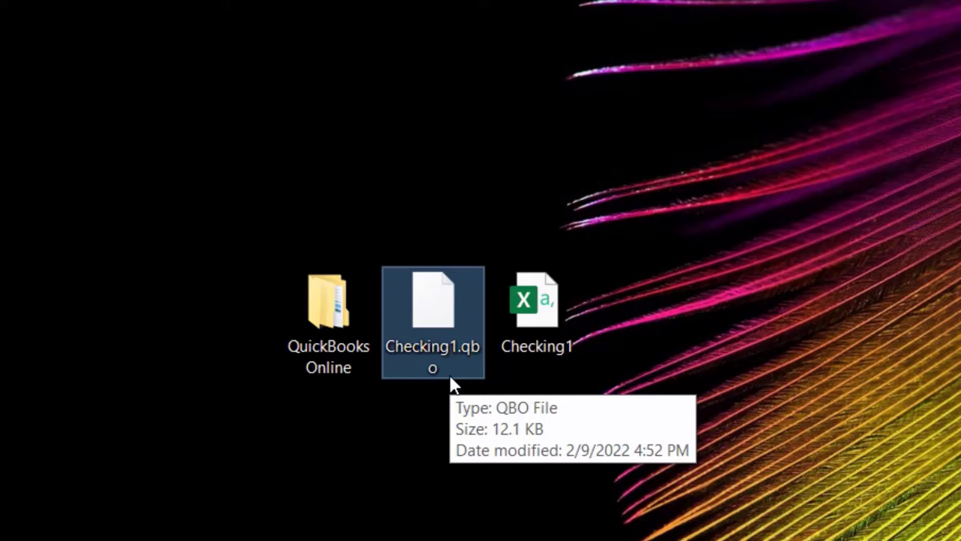
pyautogui.click(536, 334)
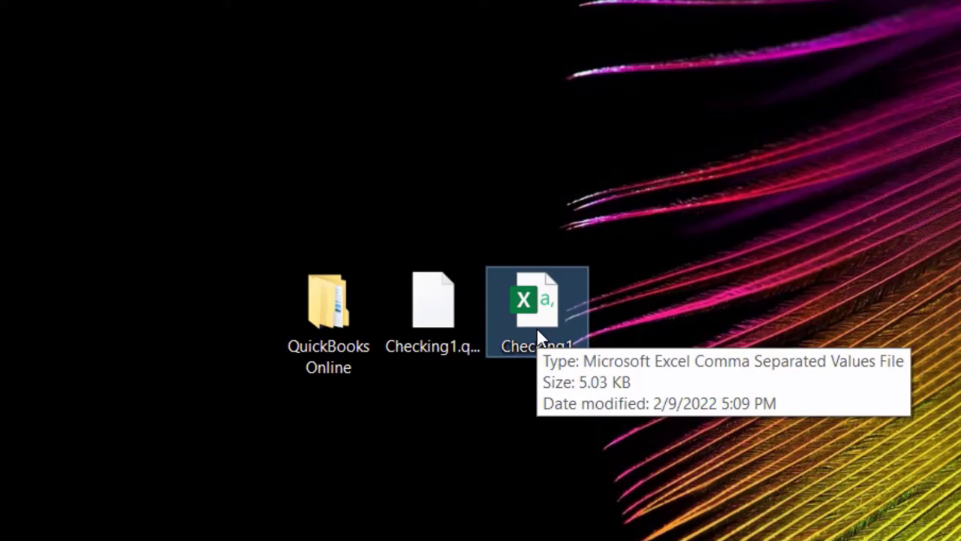
pyautogui.doubleClick(537, 326)
# Review Checking1's November 2021 transactions in Excel, then return to QuickBooks Banking.
pyautogui.moveTo(404, 519)
pyautogui.click(474, 440)
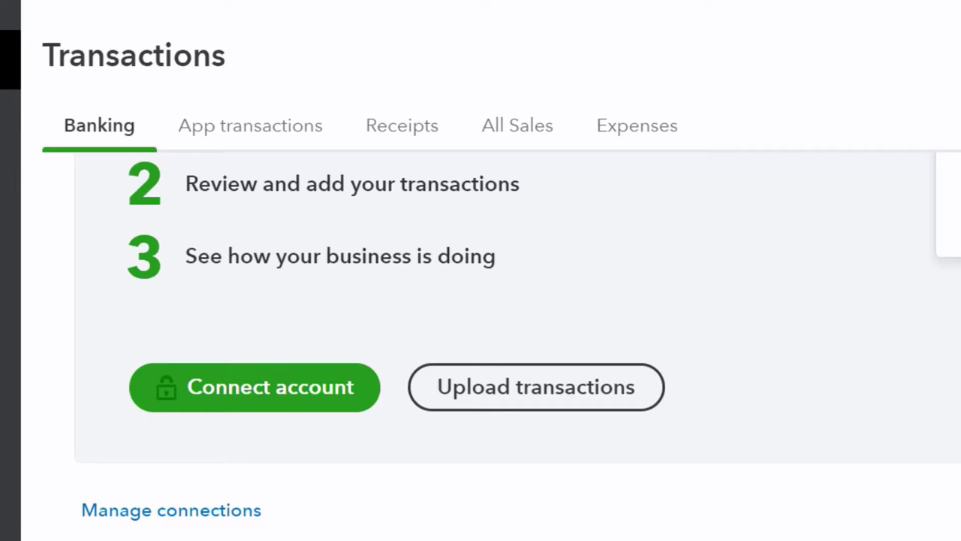
pyautogui.click(353, 530)
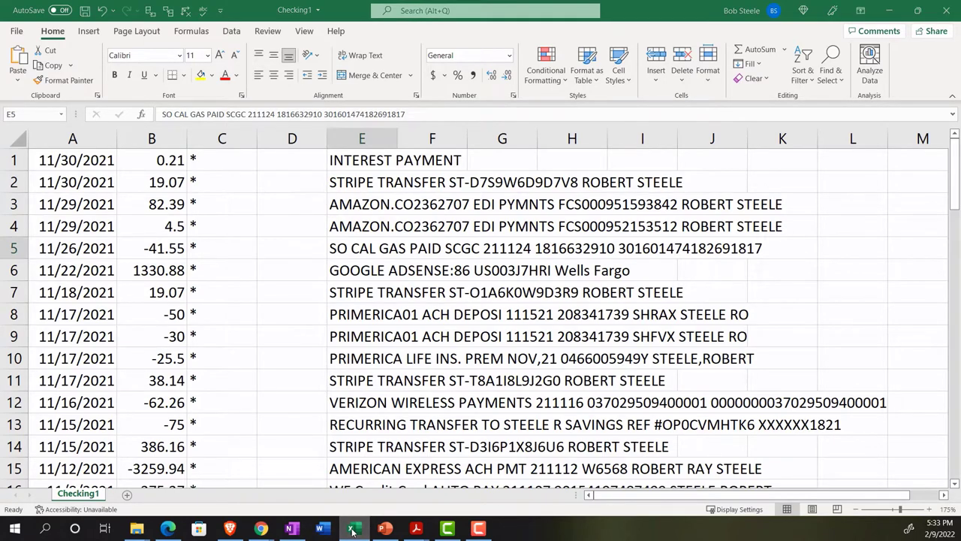
pyautogui.click(353, 530)
pyautogui.moveTo(415, 530)
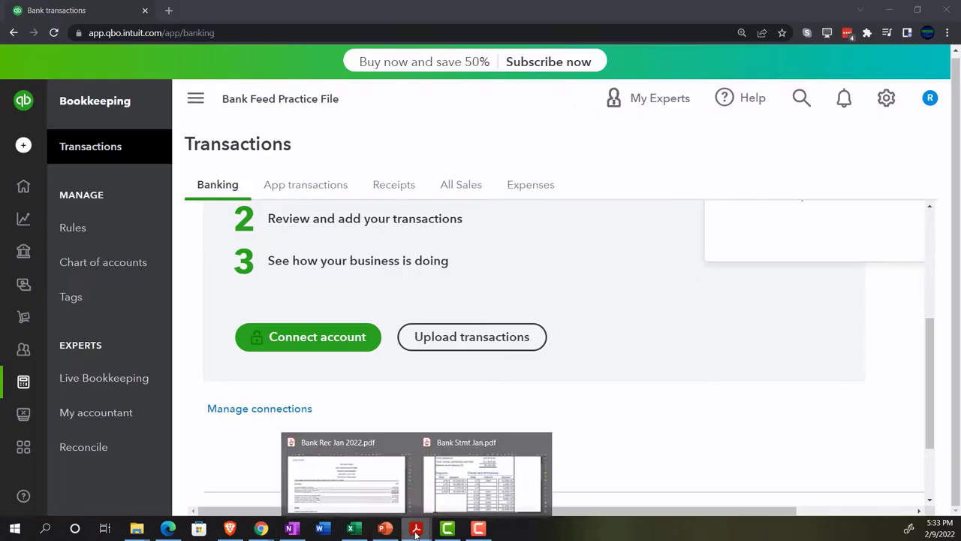
pyautogui.click(458, 489)
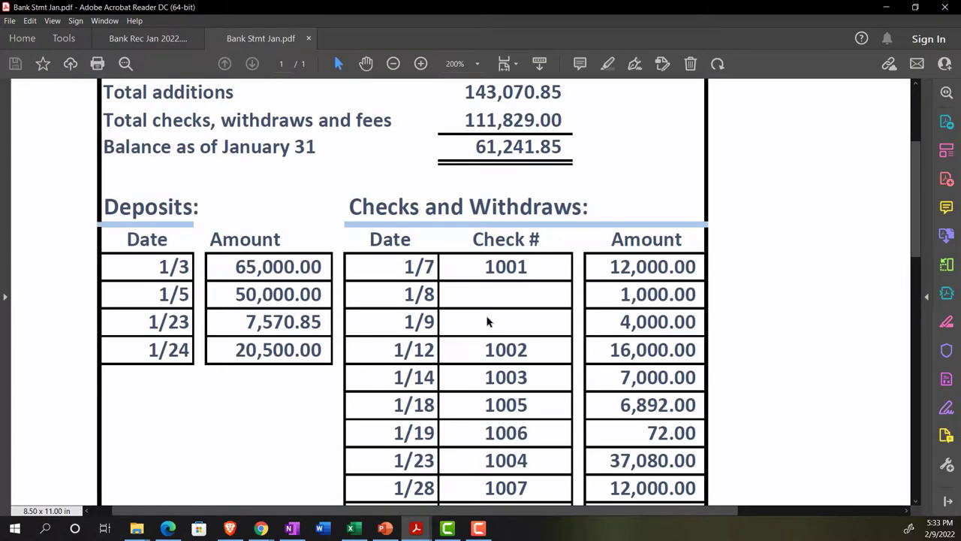
pyautogui.click(887, 9)
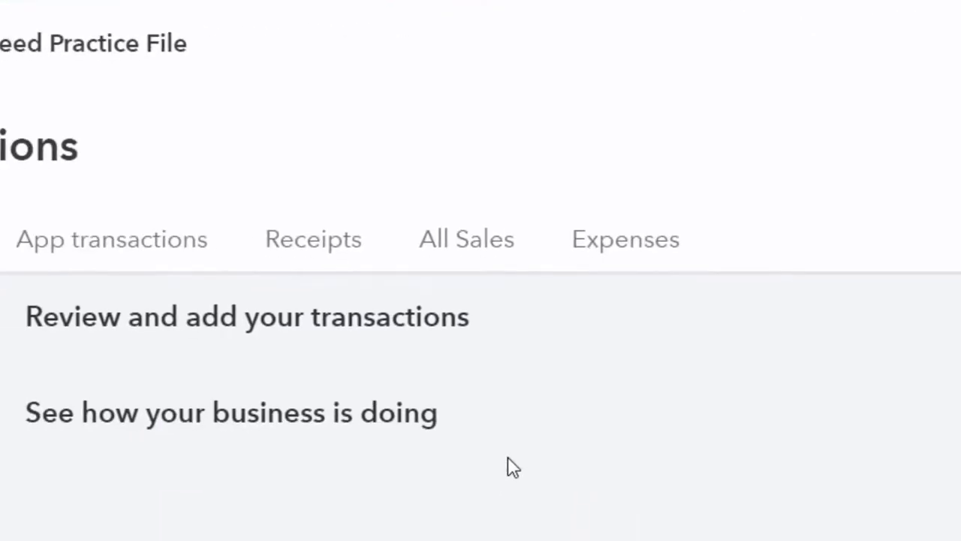
# Choose Upload transactions to reach the Import bank transactions page.
pyautogui.click(568, 467)
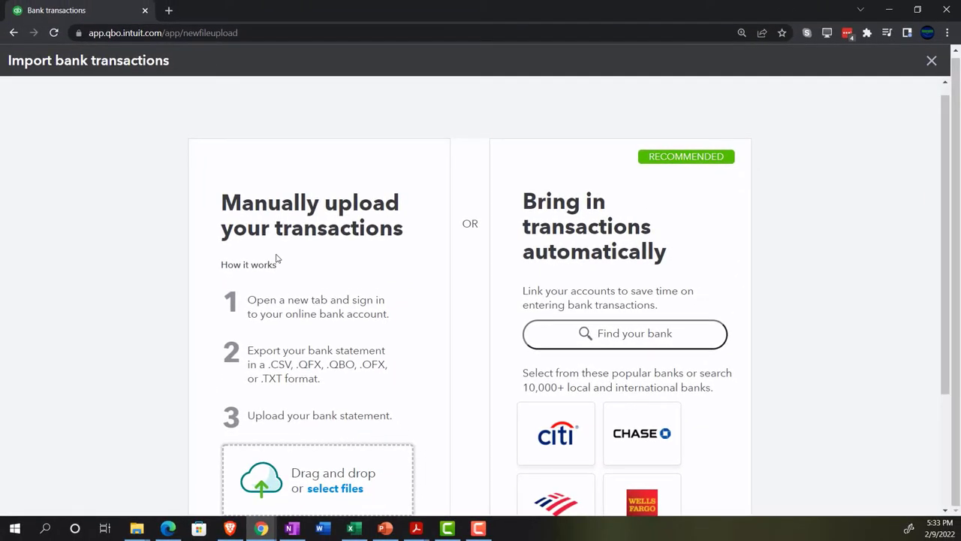
pyautogui.scroll(-1, 275, 258)
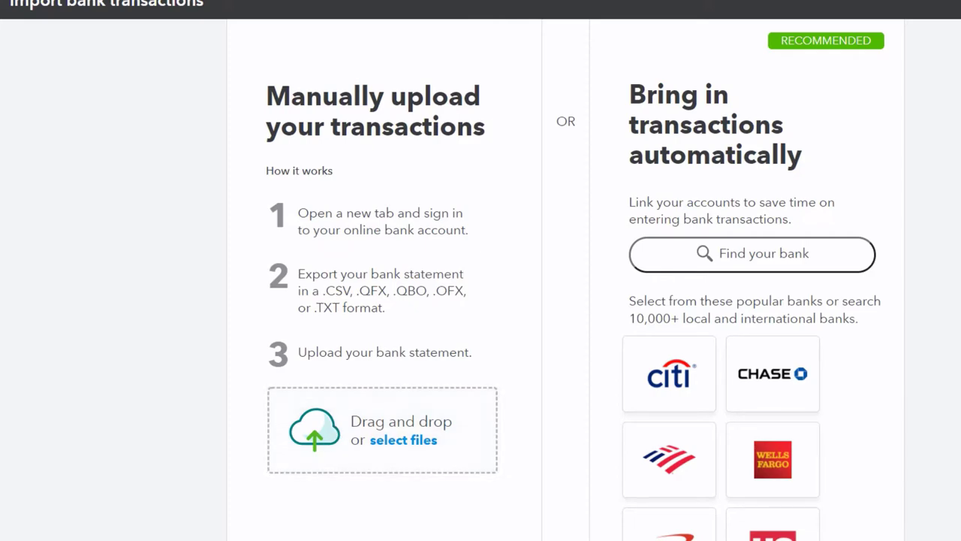
# Upload Checking1.qbo from the Desktop as the bank statement file.
pyautogui.click(417, 441)
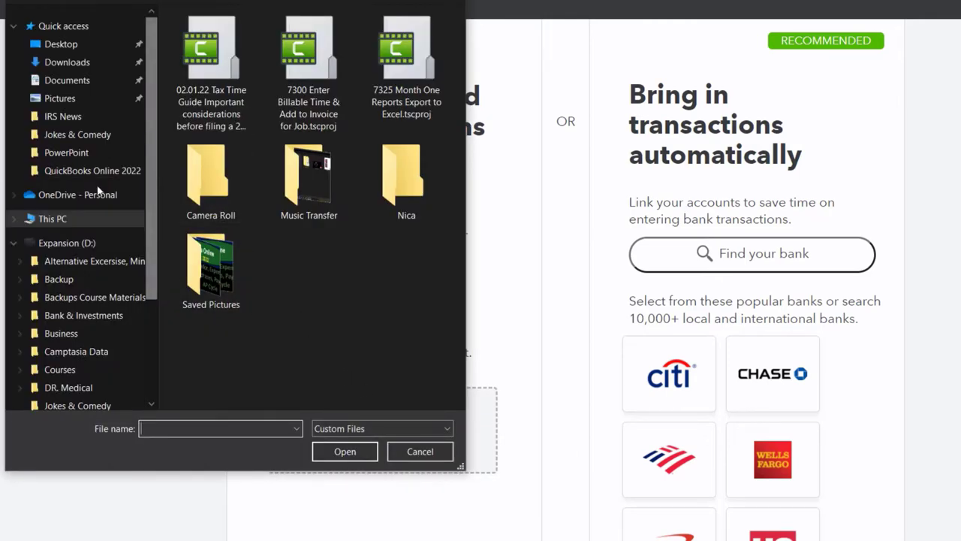
pyautogui.click(60, 99)
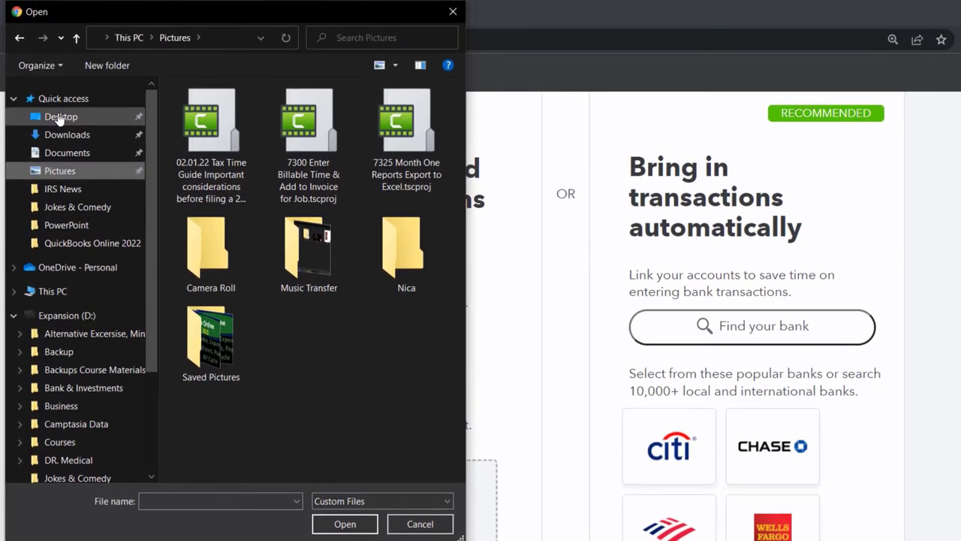
pyautogui.click(60, 117)
pyautogui.scroll(-1, 380, 284)
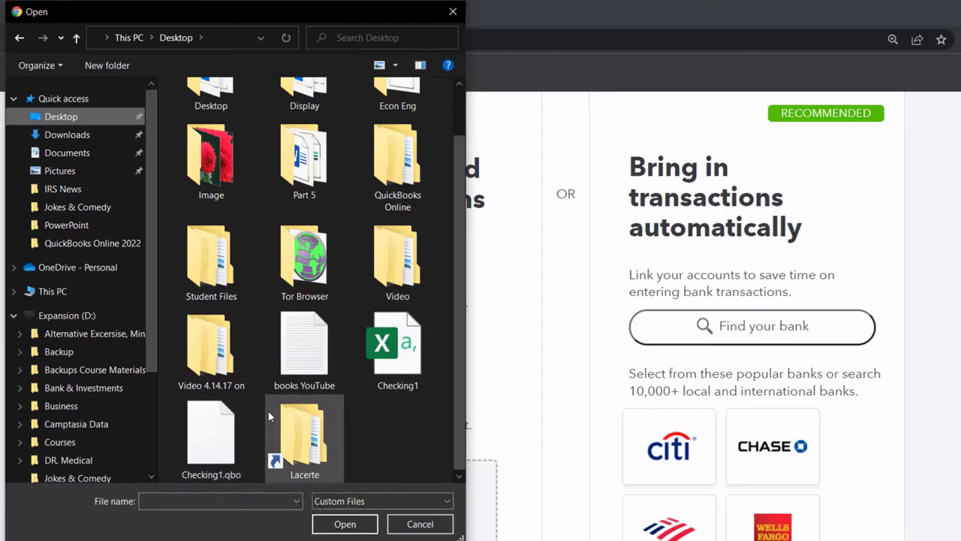
pyautogui.doubleClick(209, 443)
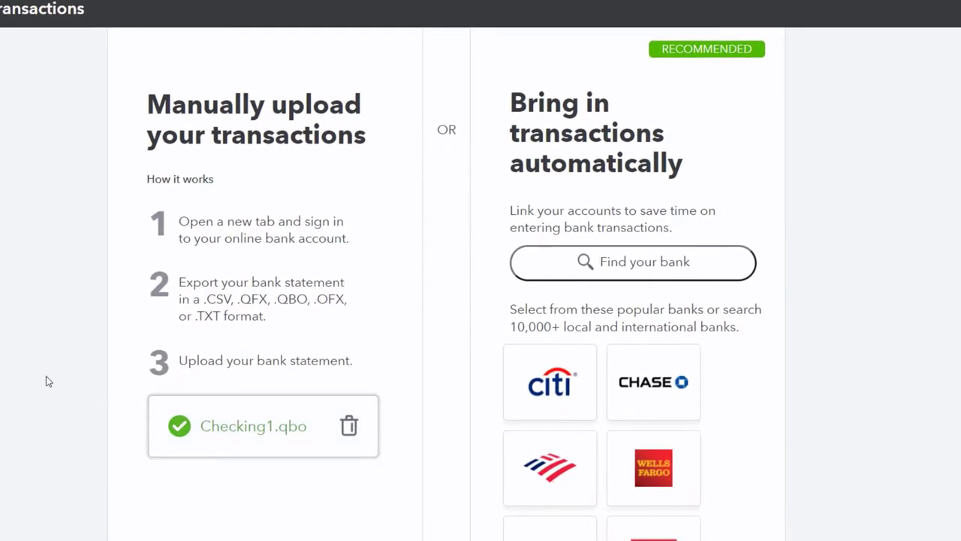
pyautogui.scroll(-1, 45, 381)
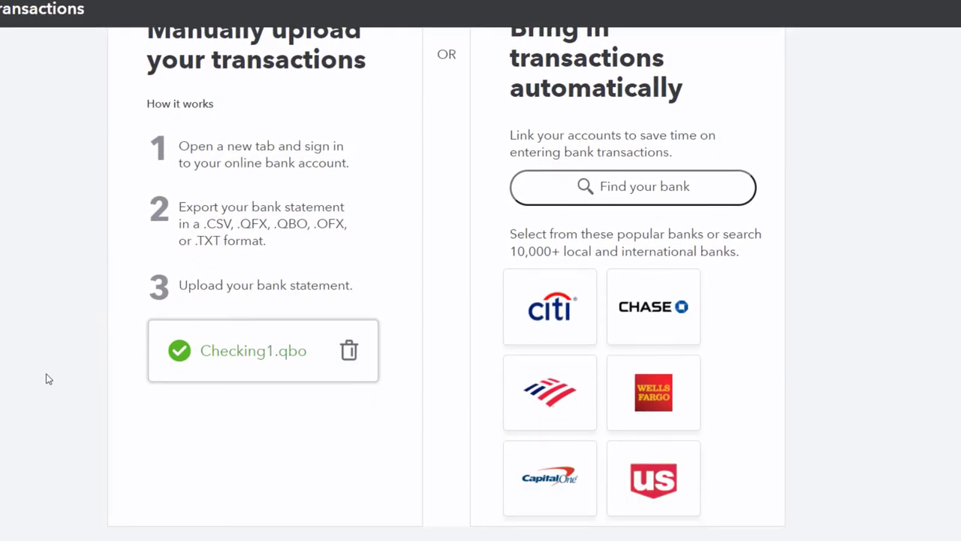
pyautogui.scroll(-1, 48, 380)
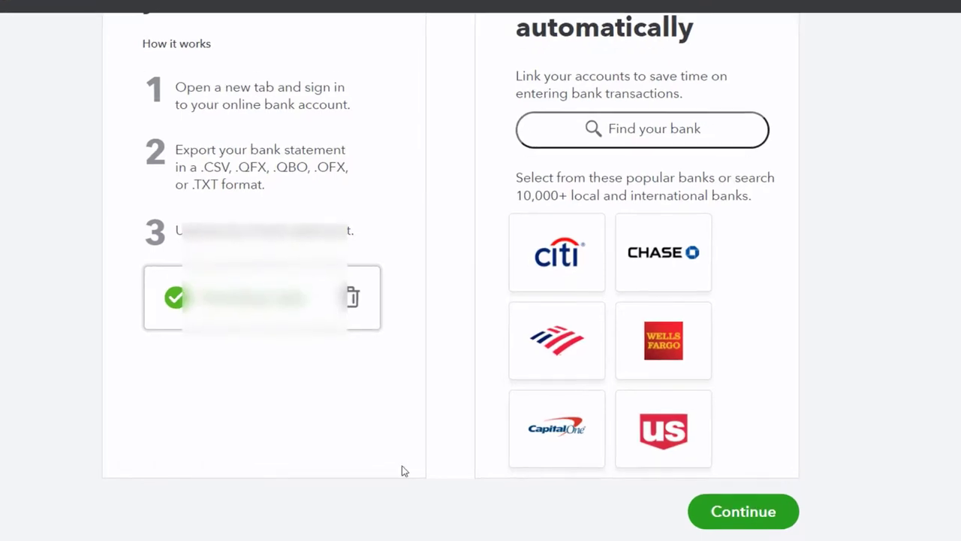
# Continue the import and open the QuickBooks Account dropdown list.
pyautogui.click(716, 515)
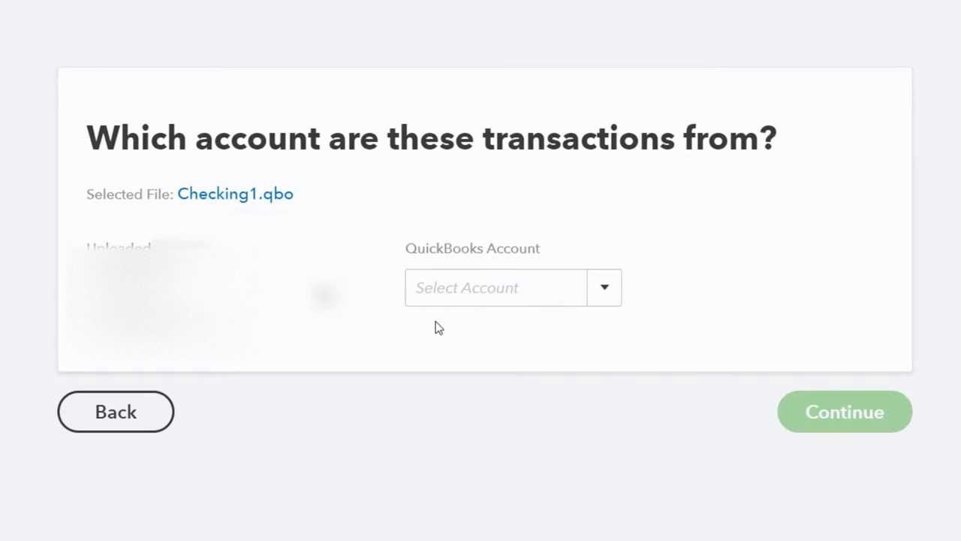
pyautogui.click(614, 300)
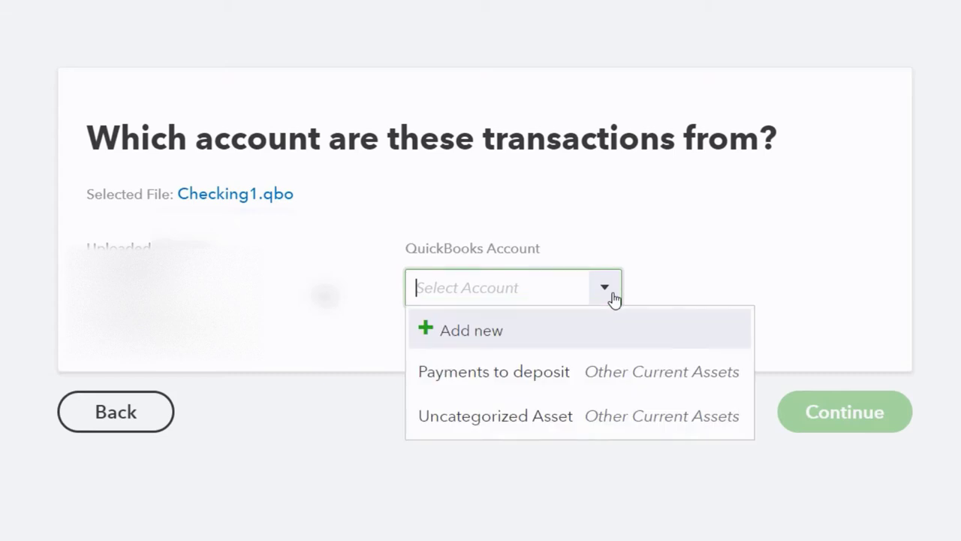
# Create a Bank account, detail type Checking, named 'Checking 4174', not a sub-account.
pyautogui.click(477, 332)
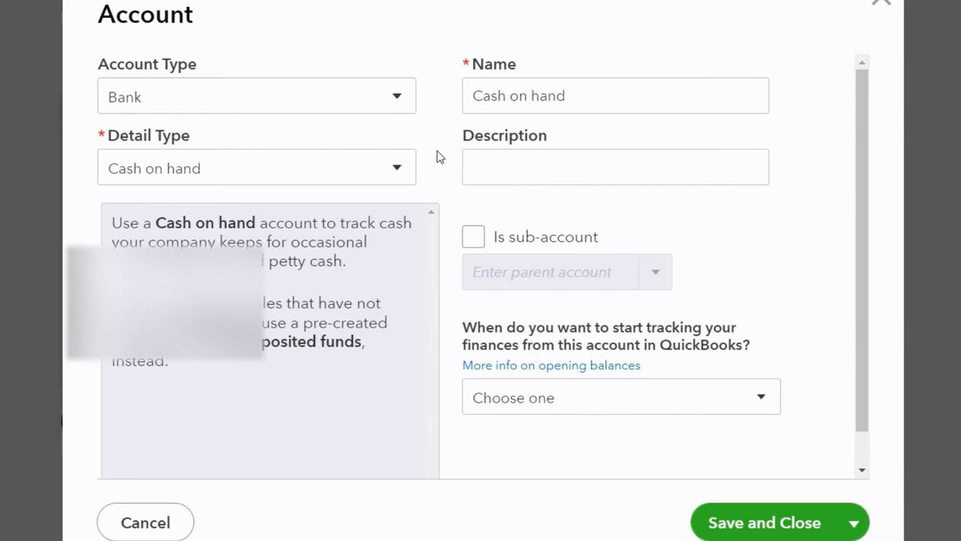
pyautogui.click(404, 100)
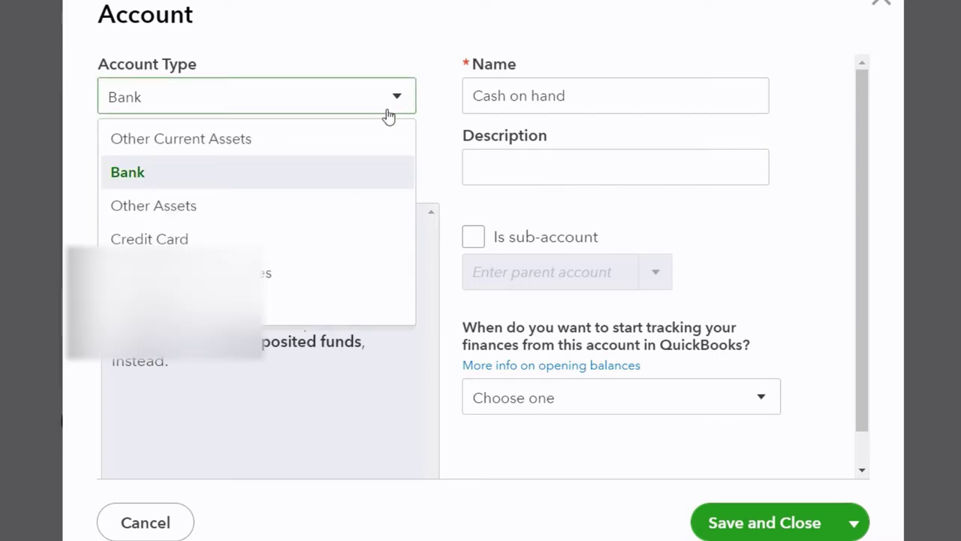
pyautogui.click(160, 181)
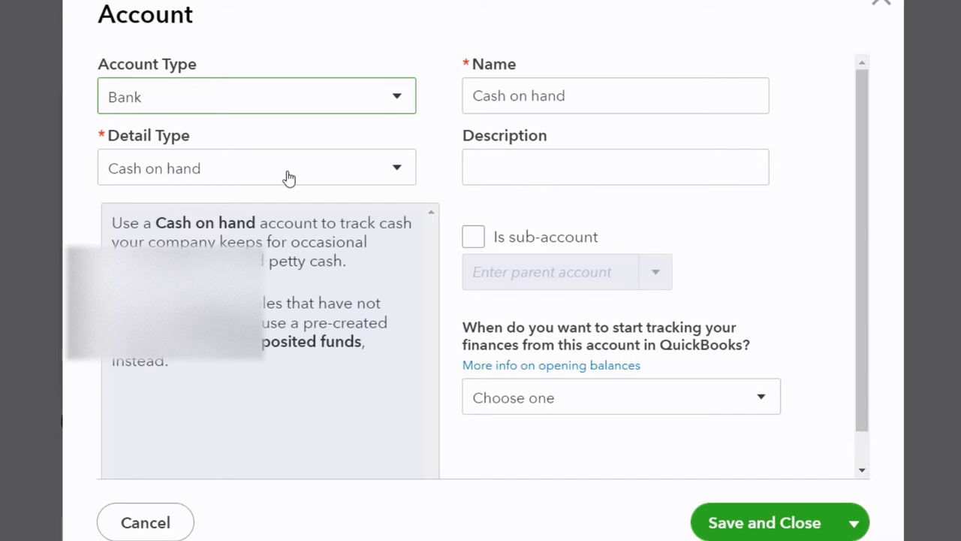
pyautogui.click(404, 172)
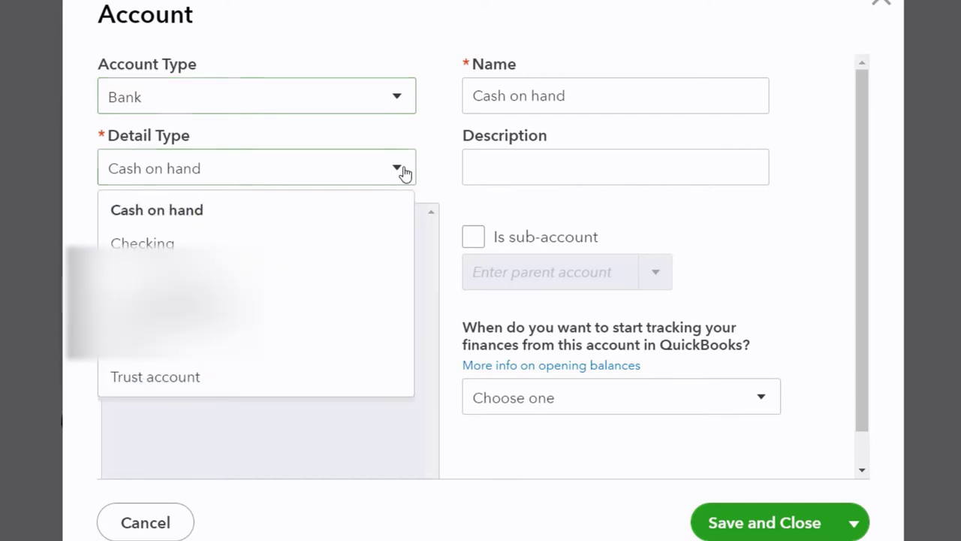
pyautogui.click(328, 243)
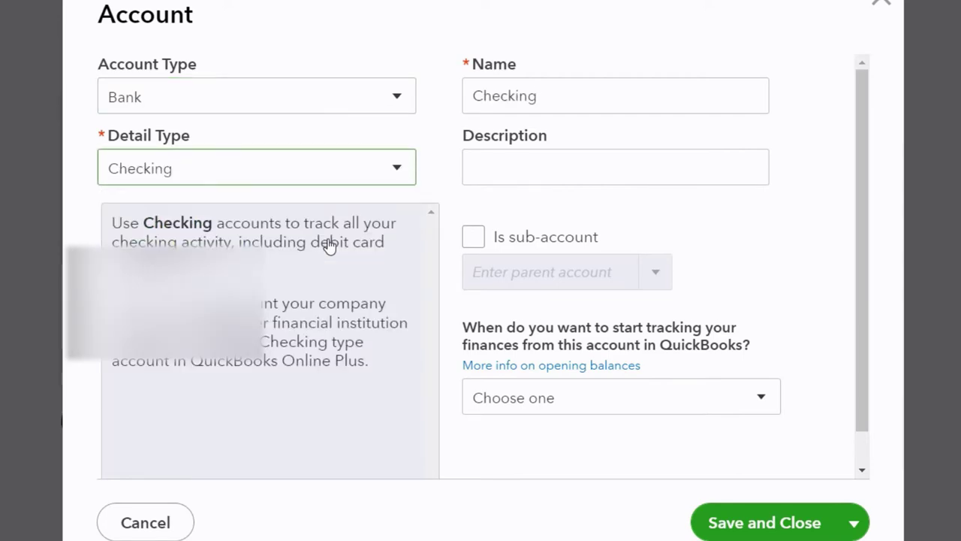
pyautogui.doubleClick(576, 102)
pyautogui.click(577, 102)
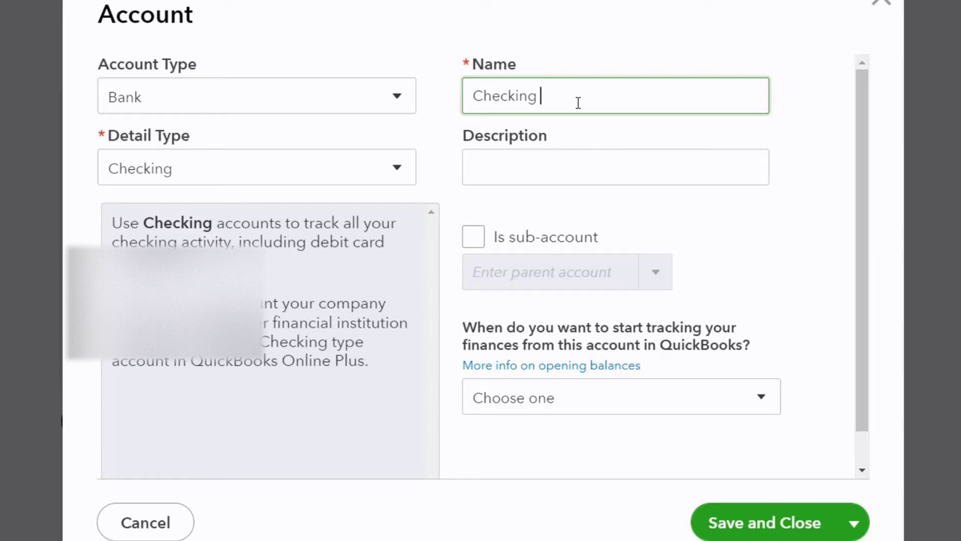
pyautogui.write('4174')
pyautogui.click(483, 239)
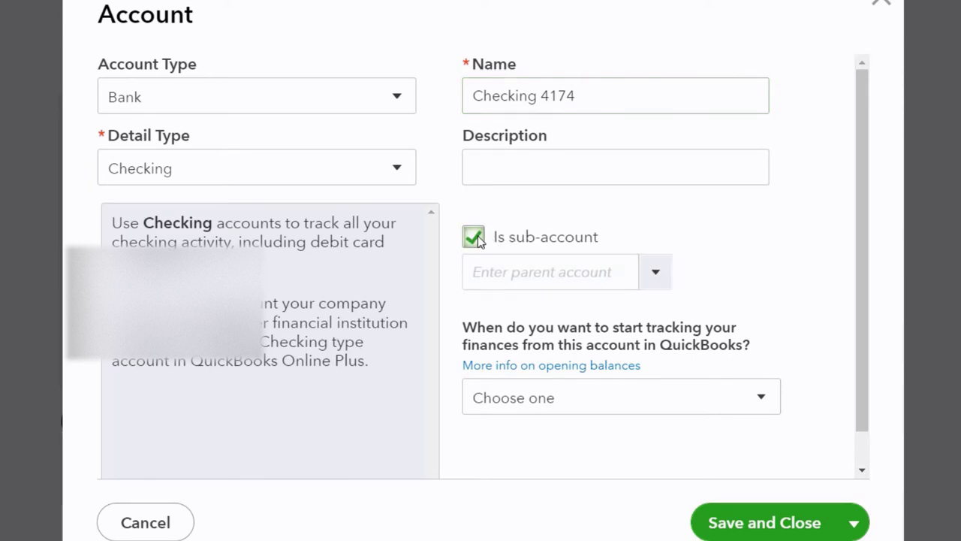
pyautogui.click(479, 238)
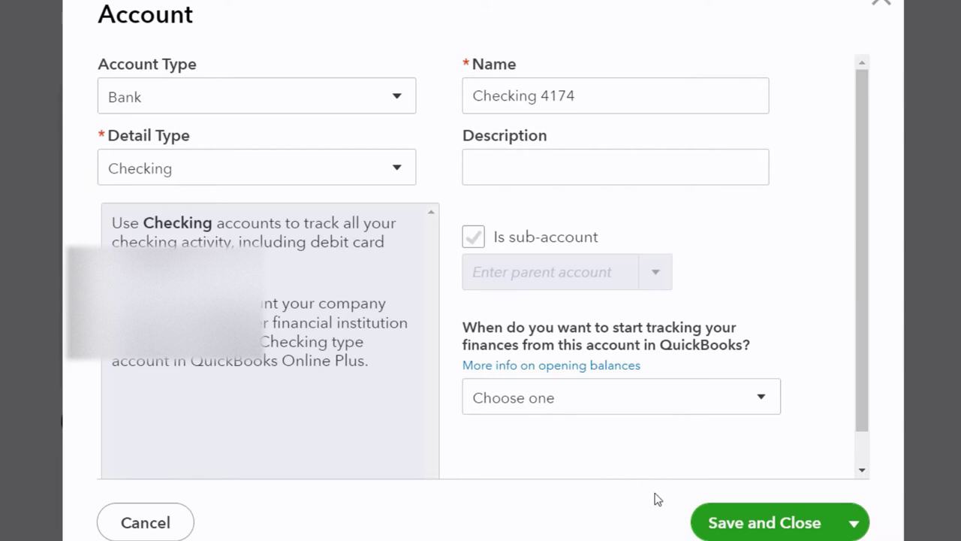
# Save Checking 4174, continue the import into it, and finish with Done.
pyautogui.click(734, 524)
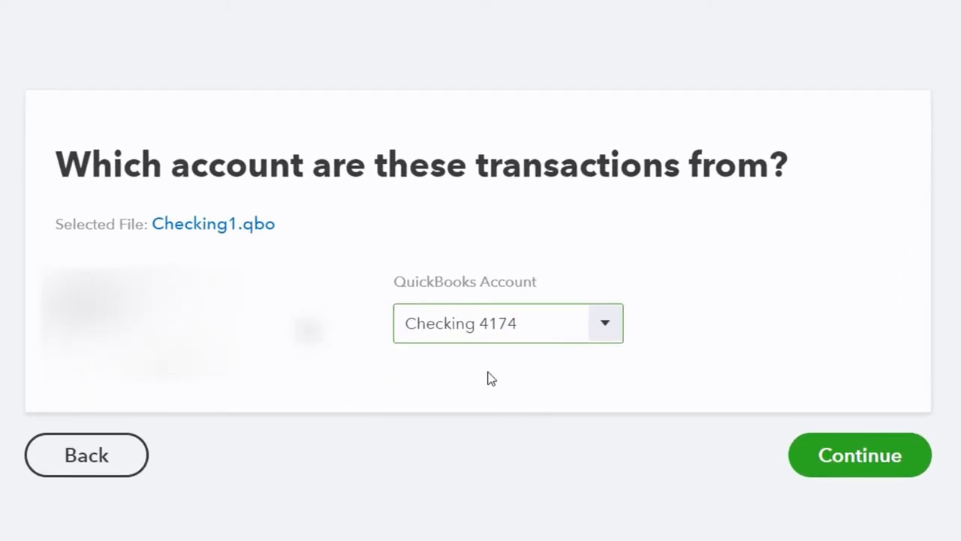
pyautogui.click(834, 460)
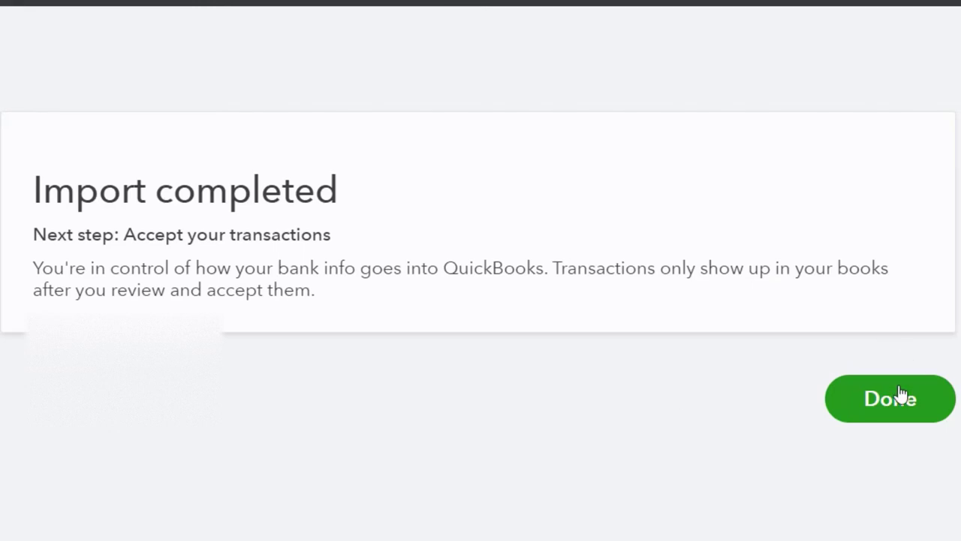
pyautogui.click(863, 399)
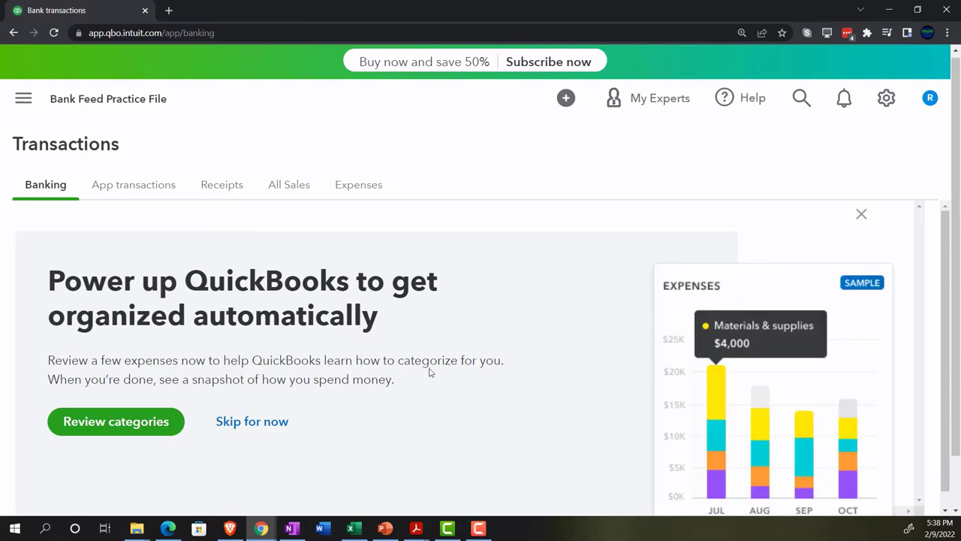
# Skip the setup prompt, scroll the 71 For review transactions, and briefly compare with Excel.
pyautogui.scroll(-1, 430, 371)
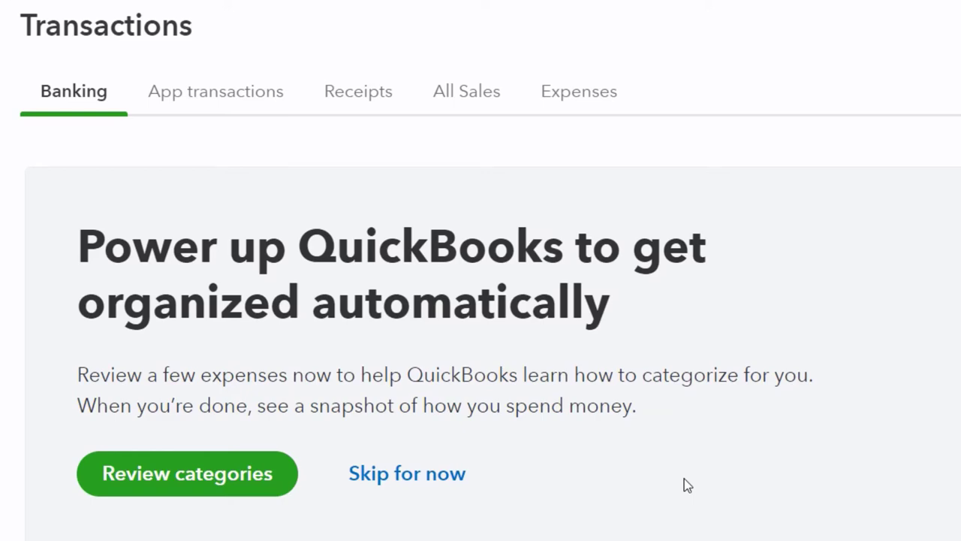
pyautogui.click(418, 487)
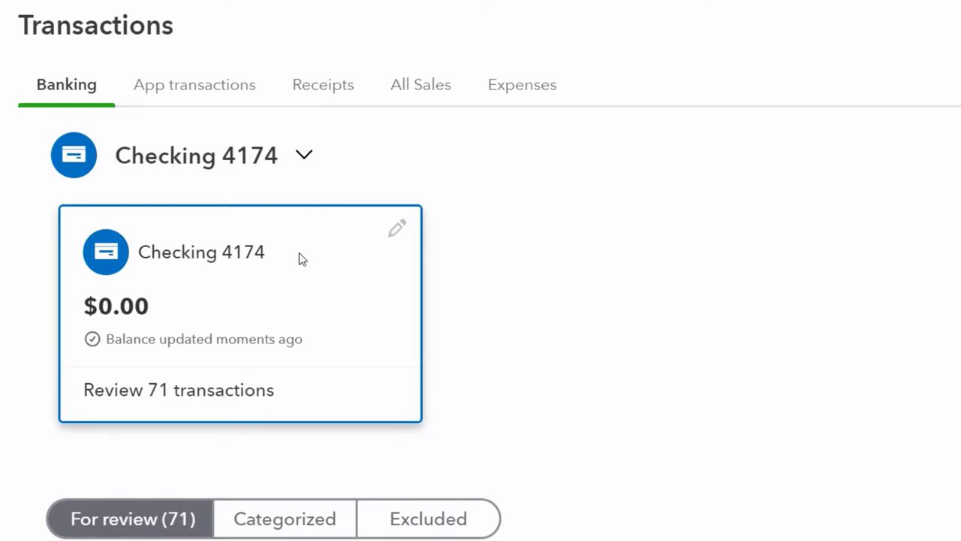
pyautogui.scroll(-2, 299, 252)
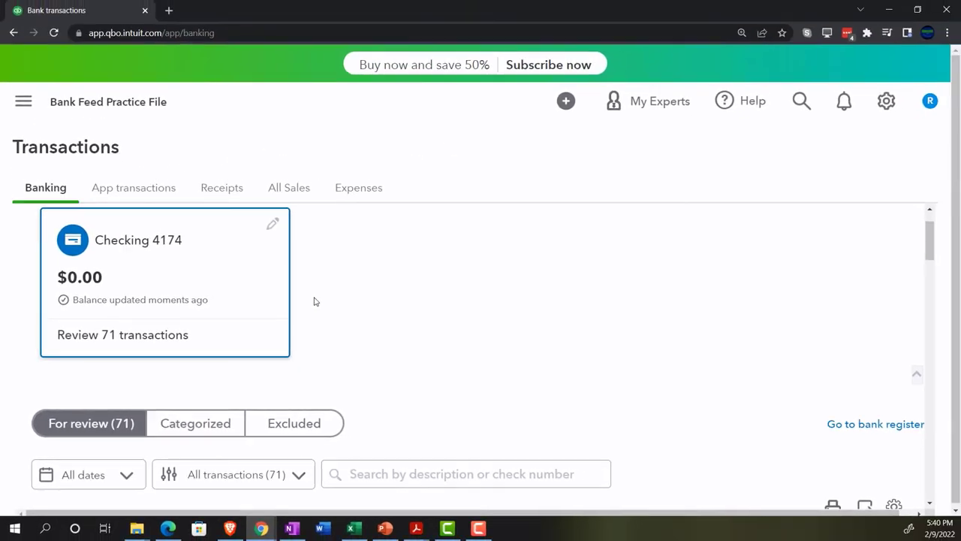
pyautogui.scroll(-2, 316, 302)
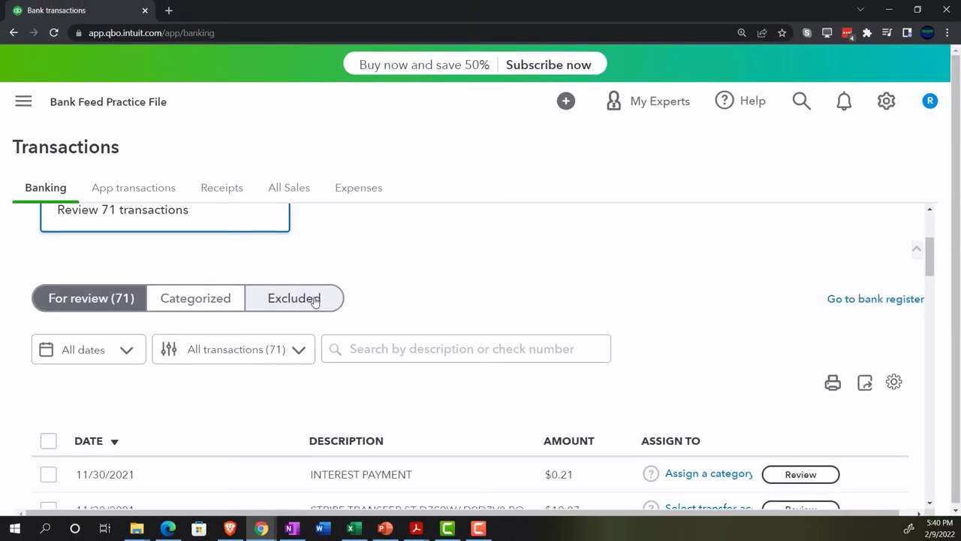
pyautogui.scroll(-1, 315, 301)
pyautogui.scroll(-2, 231, 323)
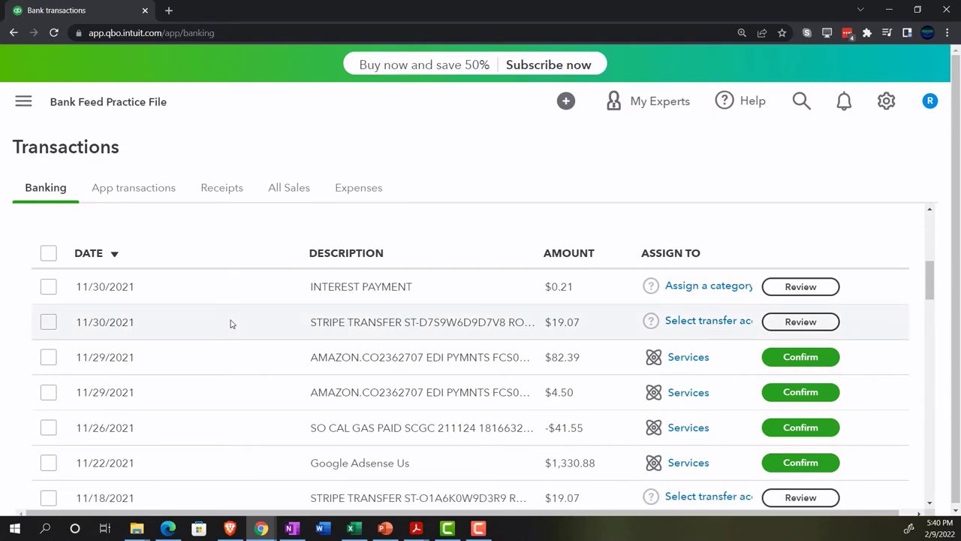
pyautogui.click(354, 529)
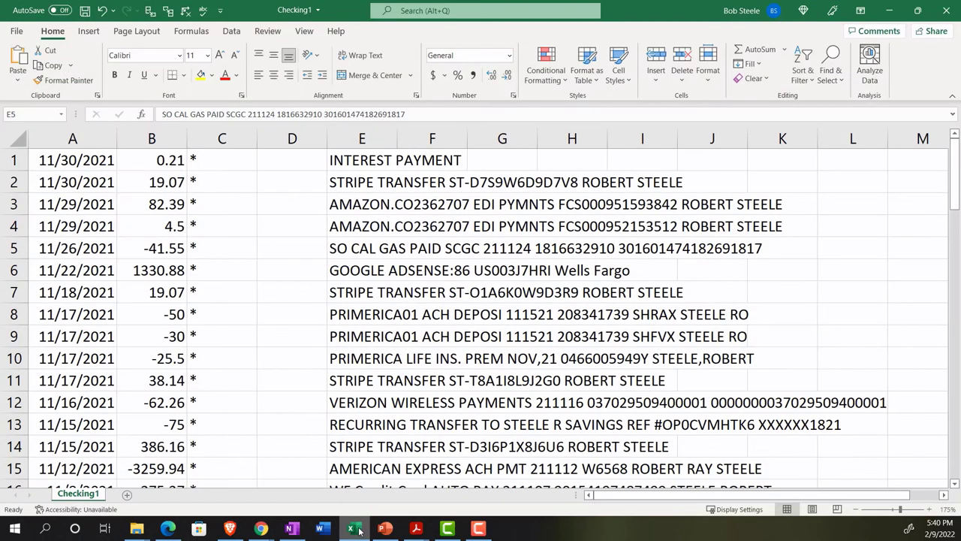
pyautogui.click(356, 530)
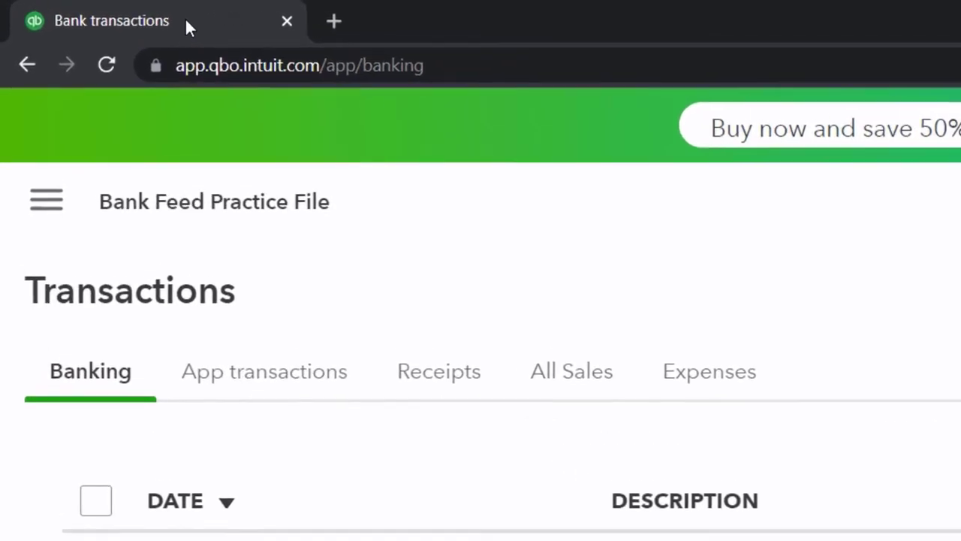
# Duplicate the banking tab and show the practice file's Business overview listing Checking 4174's 71 transactions.
pyautogui.rightClick(188, 22)
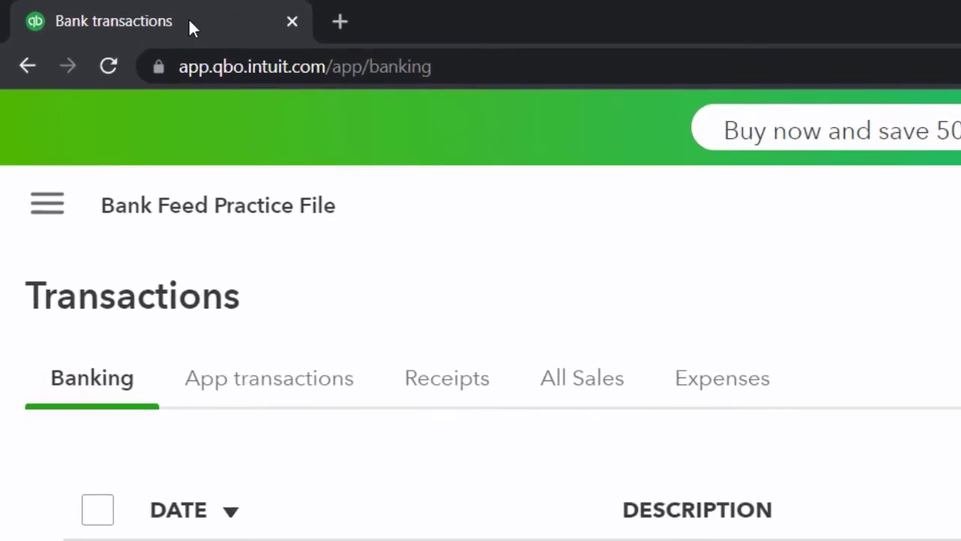
pyautogui.click(277, 204)
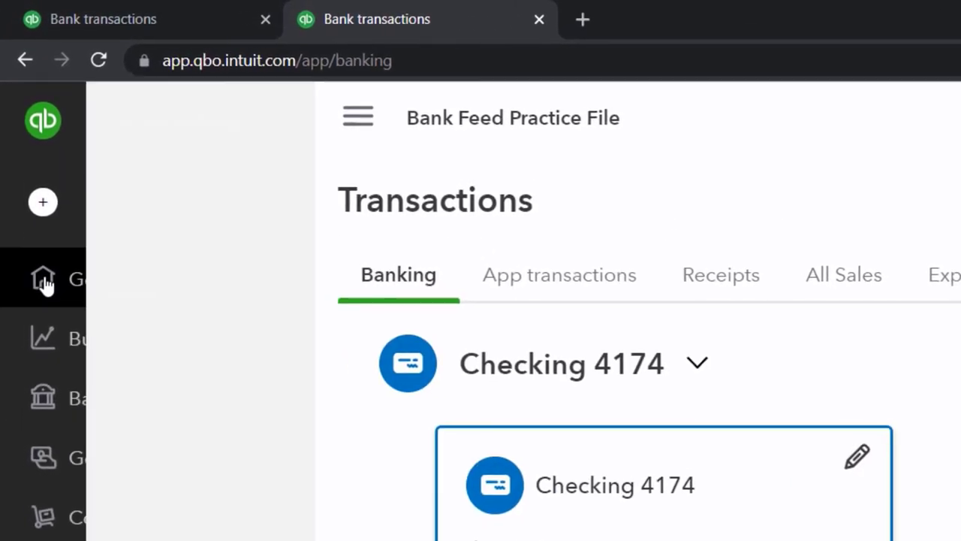
pyautogui.click(43, 280)
pyautogui.click(81, 314)
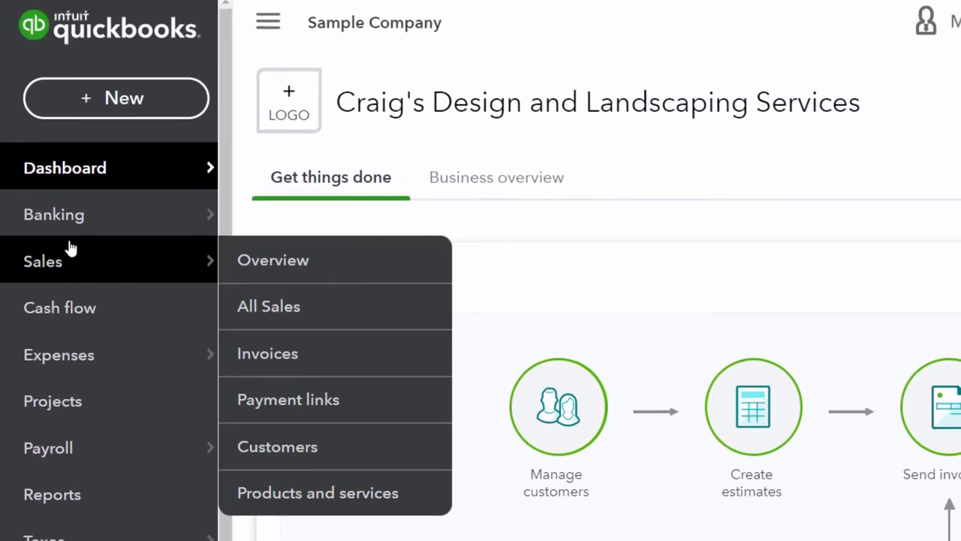
pyautogui.moveTo(66, 32)
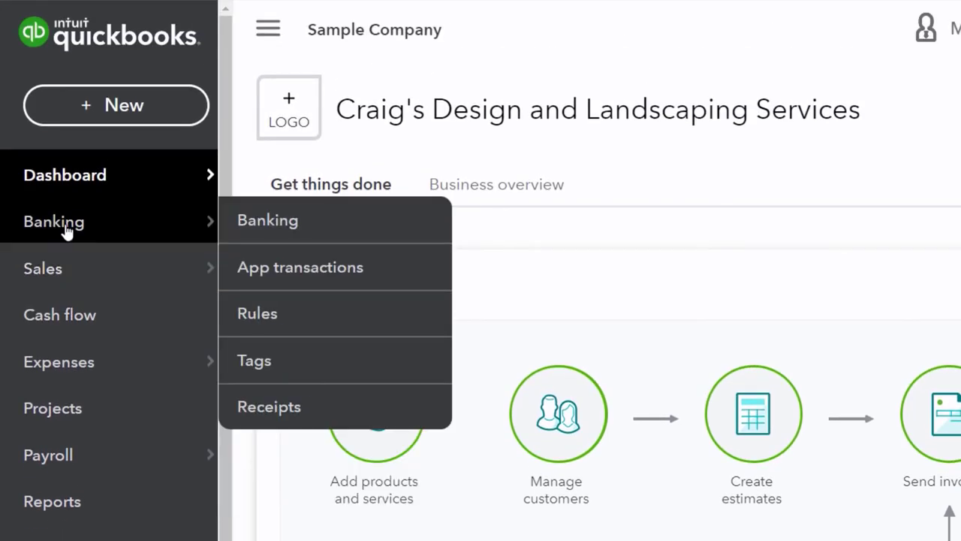
pyautogui.click(66, 225)
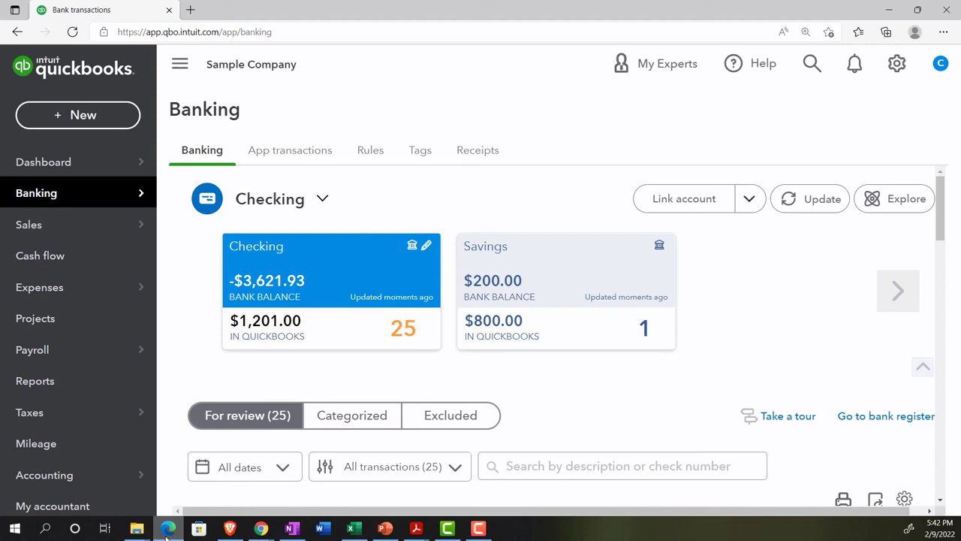
pyautogui.click(168, 529)
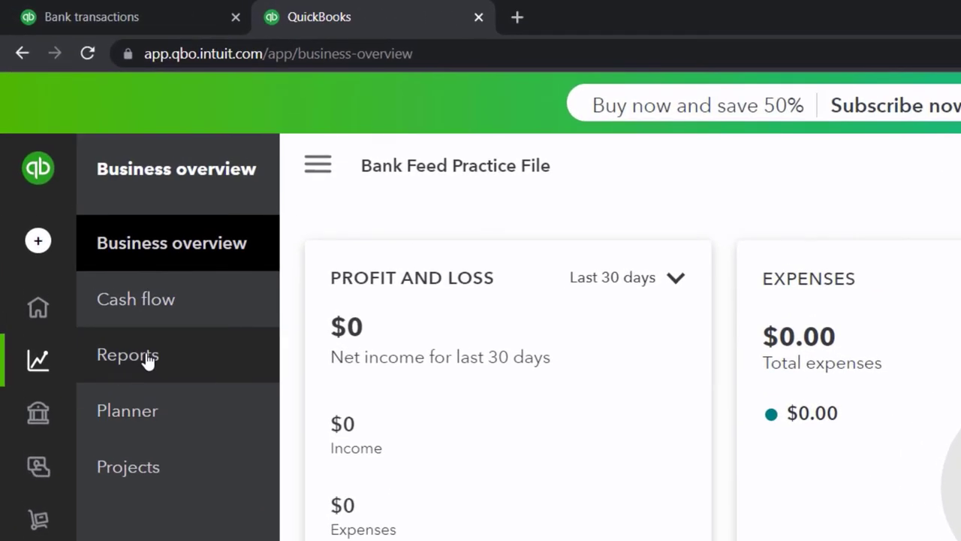
# Open the Balance Sheet report for 01/01/2021 to 12/31/2021.
pyautogui.click(149, 362)
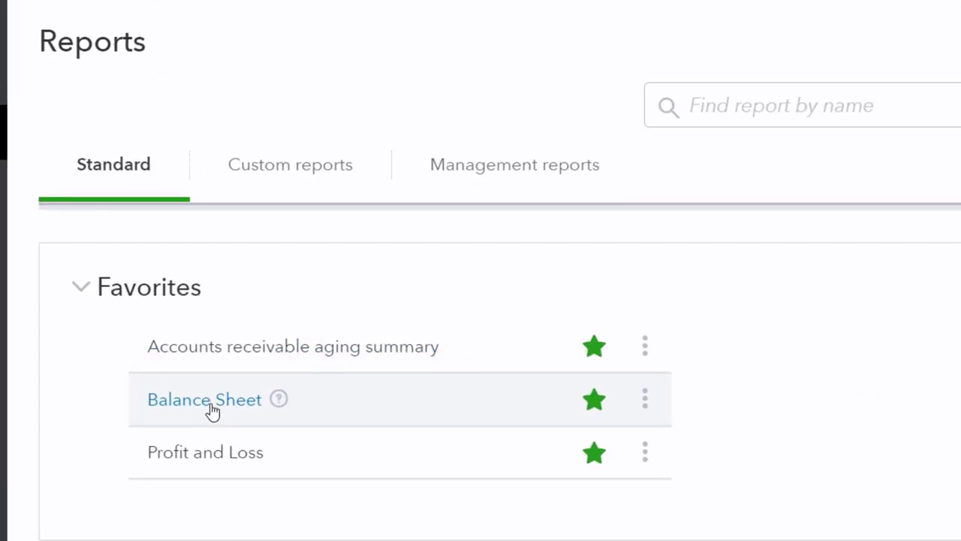
pyautogui.click(211, 406)
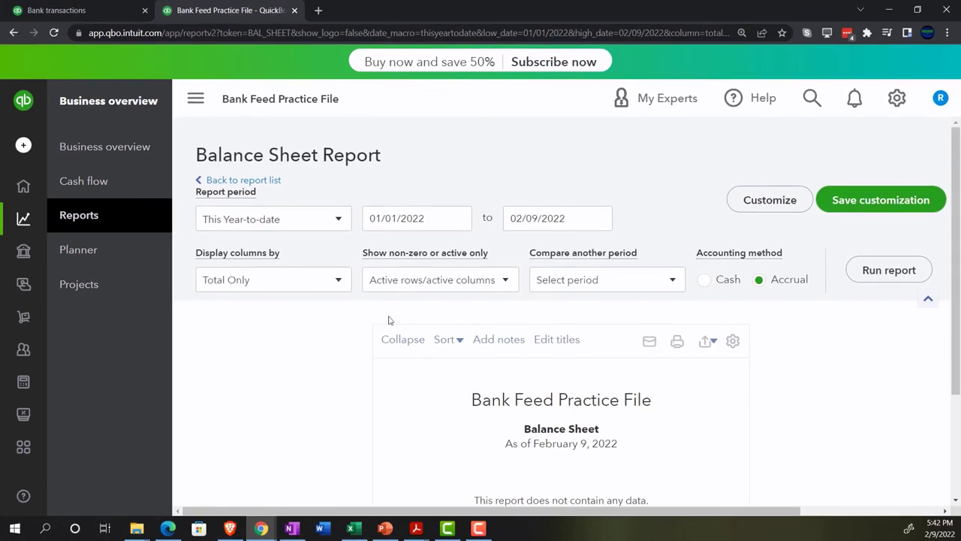
pyautogui.moveTo(422, 218); pyautogui.dragTo(248, 346)
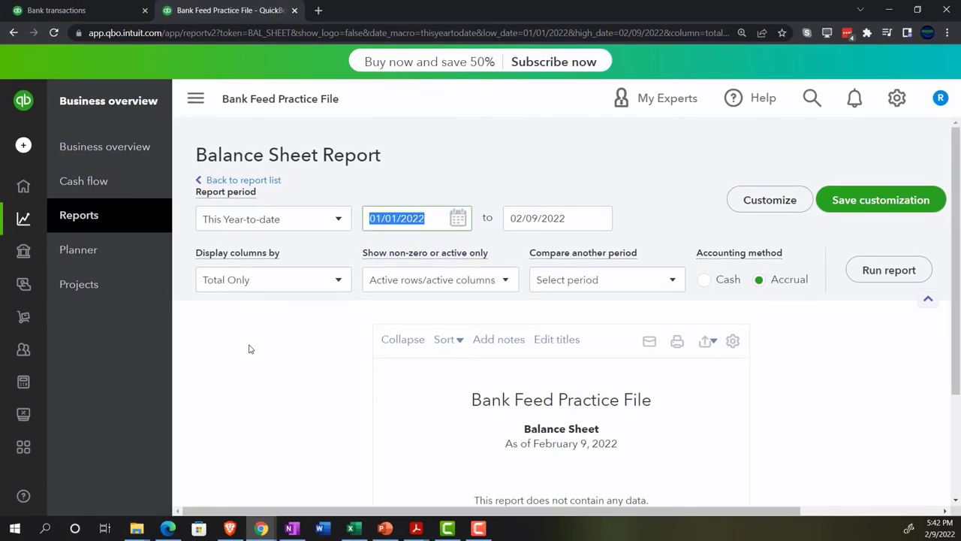
pyautogui.write('01/01/2021')
pyautogui.press('Tab')
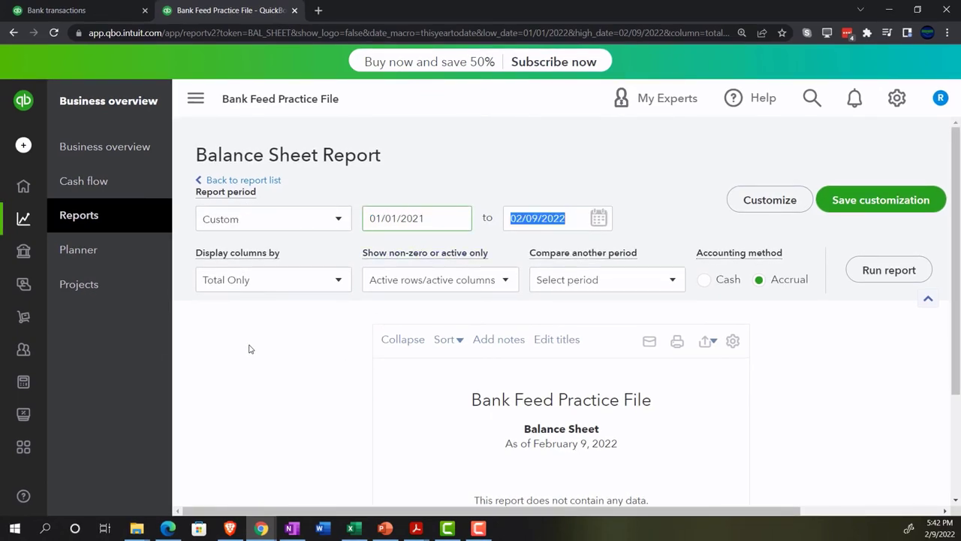
pyautogui.write('0')
pyautogui.press('BackSpace')
pyautogui.write('123121')
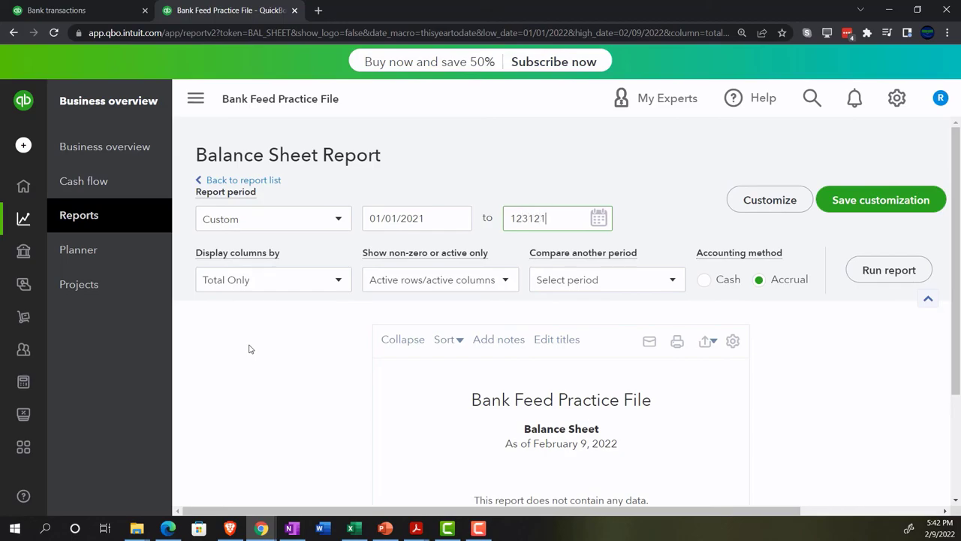
pyautogui.press('Tab')
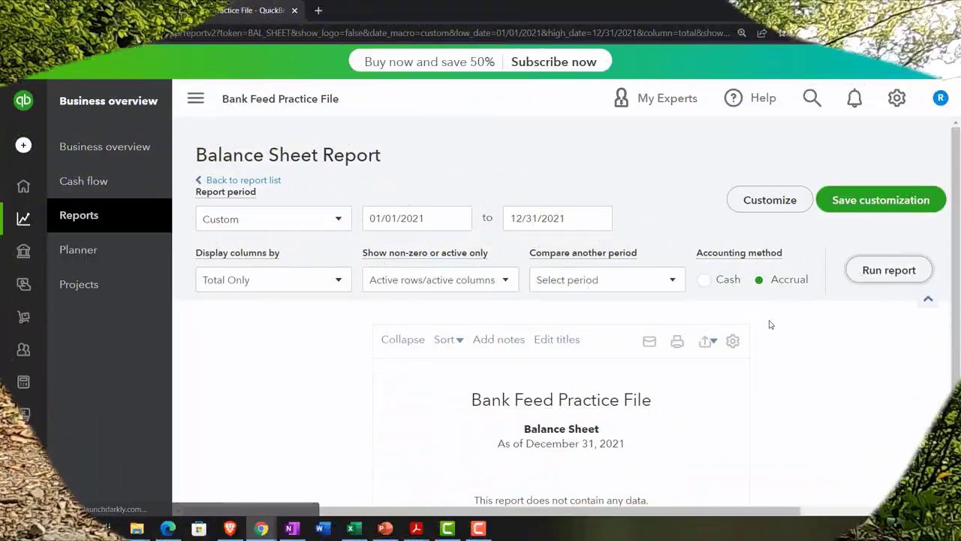
# Confirm the Balance Sheet has no data and return to the Reports list.
pyautogui.scroll(-2, 740, 391)
pyautogui.scroll(-1, 742, 390)
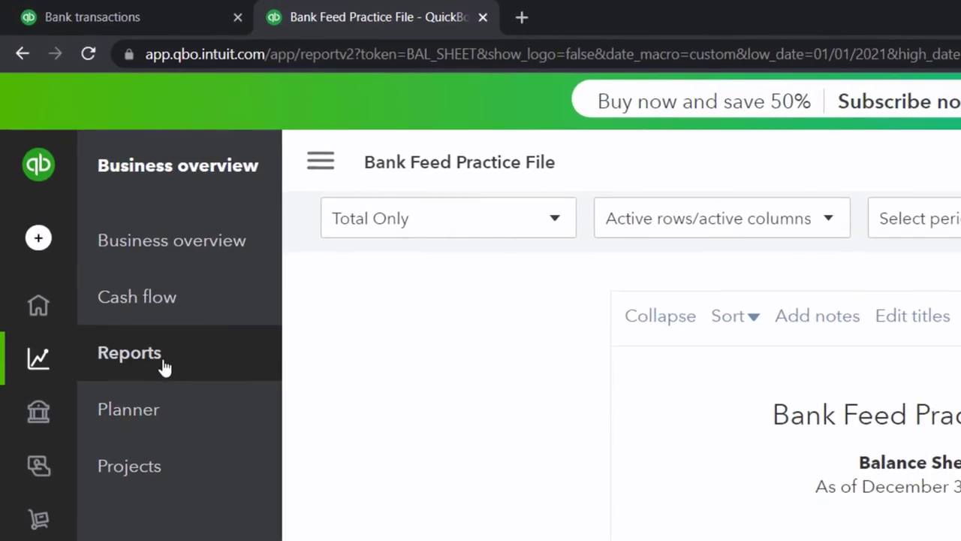
pyautogui.click(94, 220)
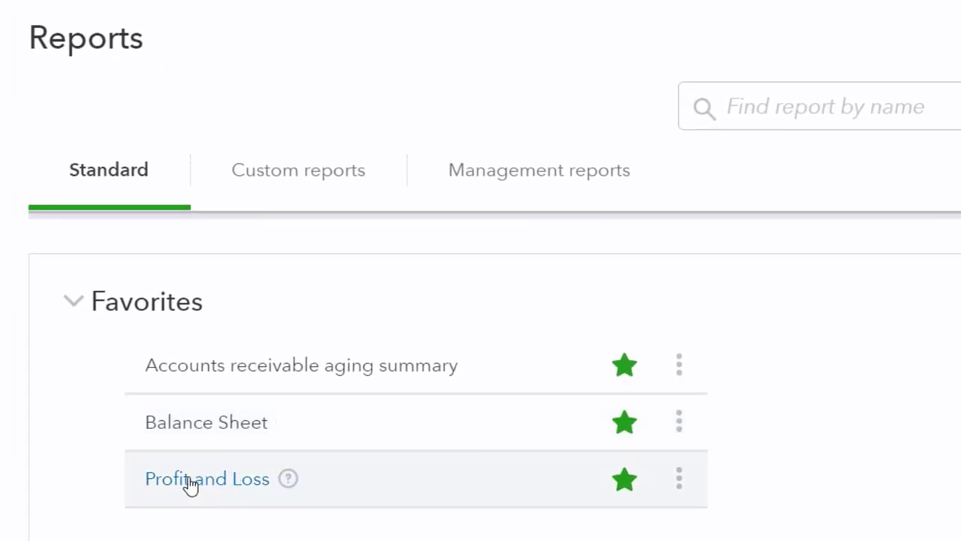
# Run the Profit and Loss report for 01/01/2022 to 12/31/2022.
pyautogui.click(189, 487)
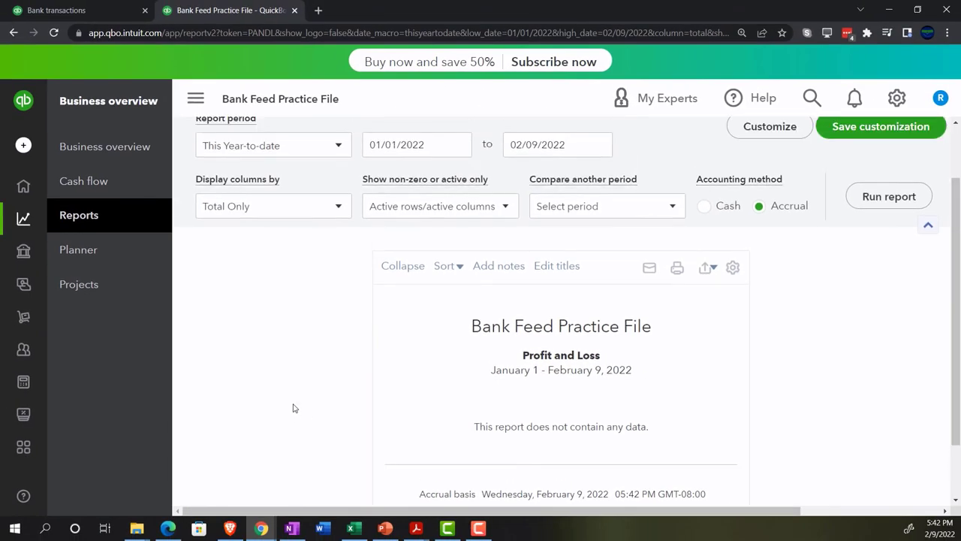
pyautogui.scroll(1, 295, 396)
pyautogui.click(421, 218)
pyautogui.write('0')
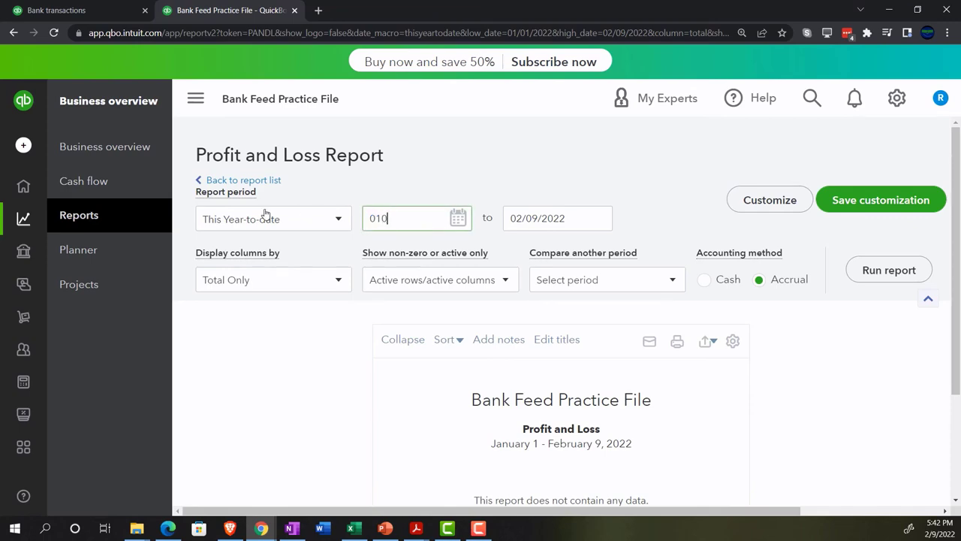
pyautogui.write('1/01/202')
pyautogui.press('Tab')
pyautogui.write('12/31/202')
pyautogui.press('Tab')
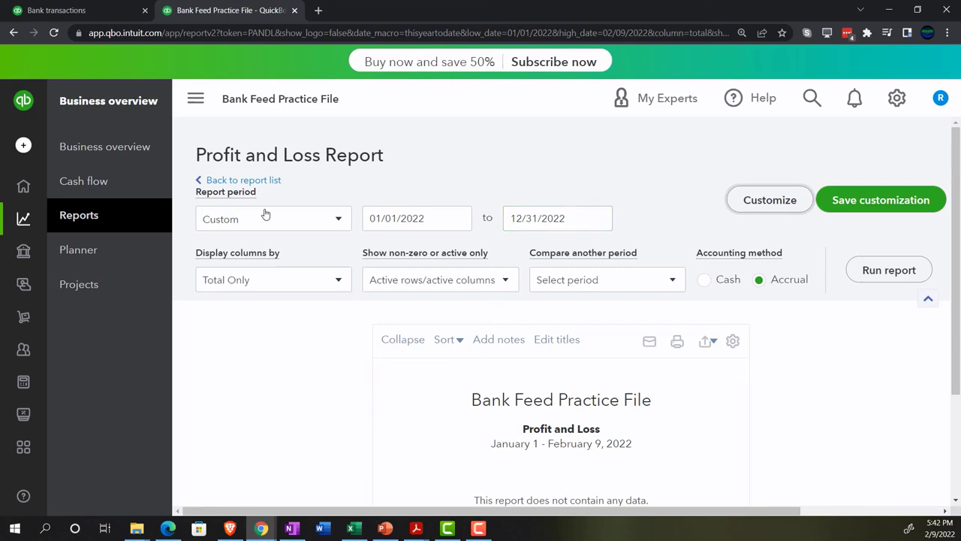
pyautogui.click(877, 273)
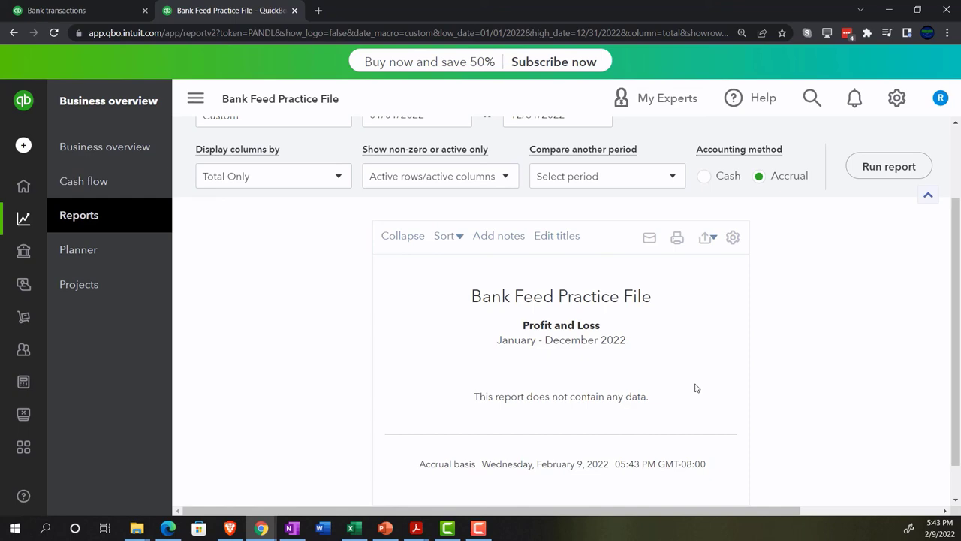
pyautogui.click(124, 13)
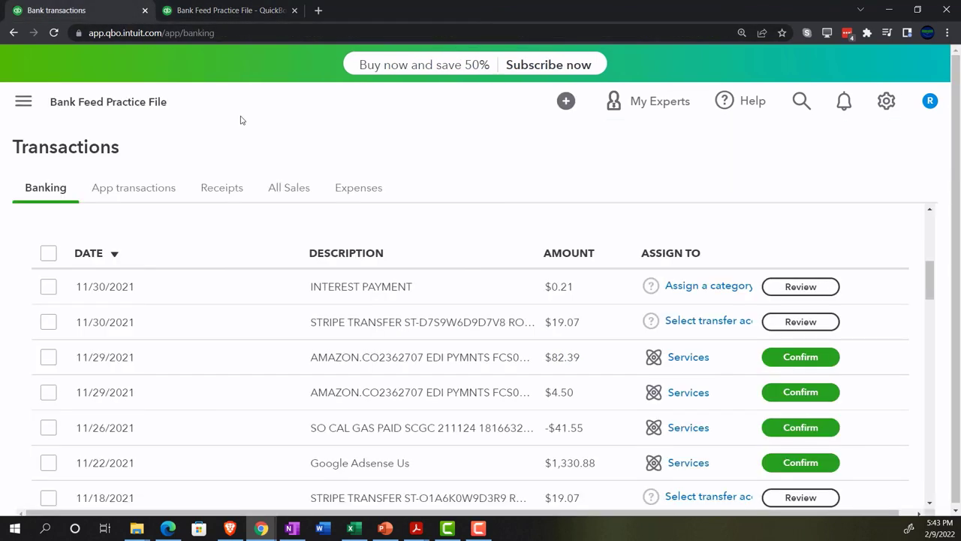